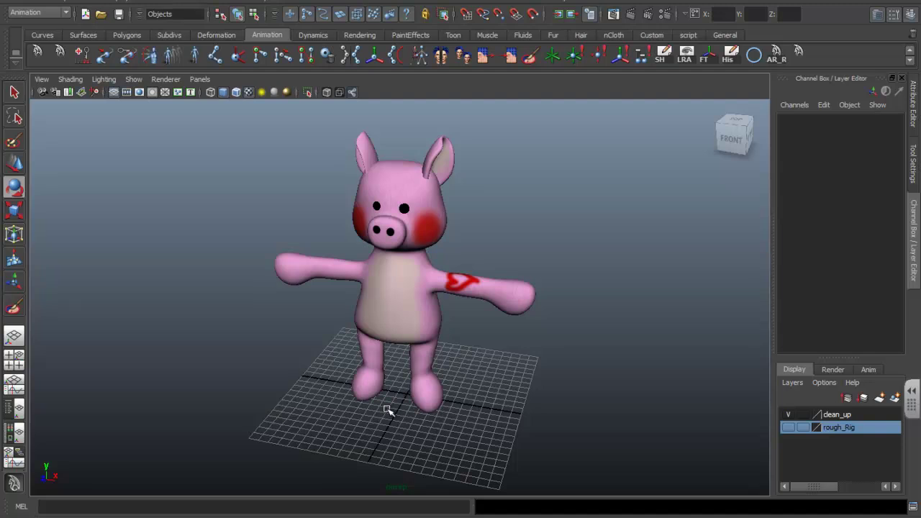
Step: Select the pig character mesh and examine it from several angles
{"action": "left_click_drag", "start_coordinate": [434, 399], "coordinate": [412, 404], "text": "alt"}
{"action": "middle_click_drag", "start_coordinate": [412, 405], "coordinate": [415, 421], "text": "alt"}
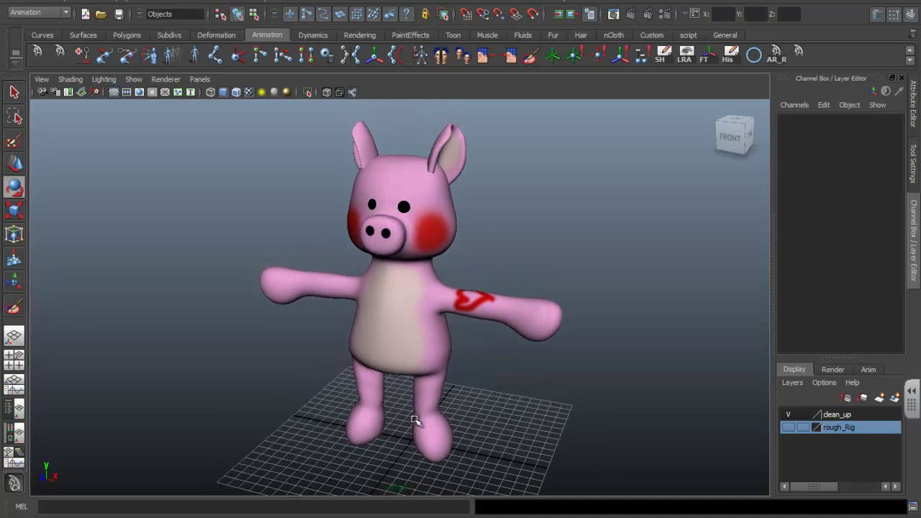
{"action": "left_click_drag", "start_coordinate": [393, 422], "coordinate": [410, 421], "text": "alt"}
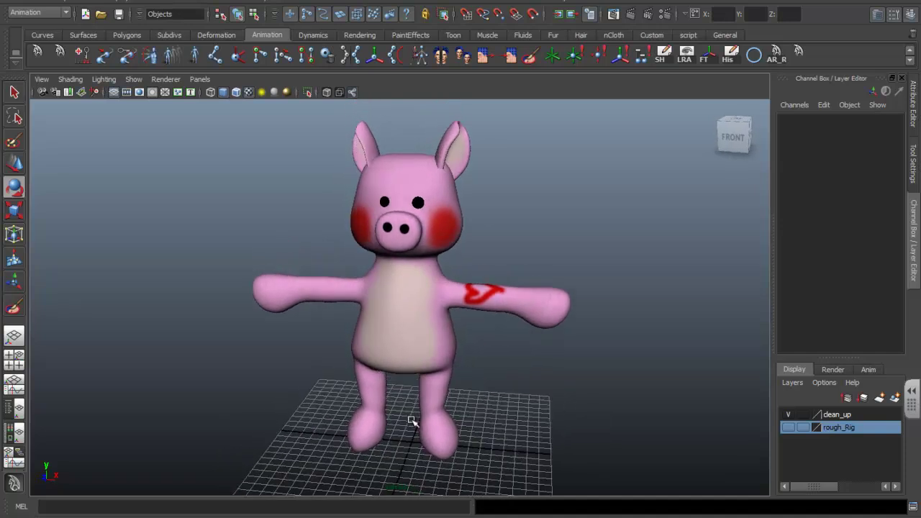
{"action": "left_click", "coordinate": [410, 329]}
{"action": "mouse_move", "coordinate": [471, 367]}
{"action": "left_mouse_down", "text": "alt"}
{"action": "mouse_move", "coordinate": [409, 364]}
{"action": "mouse_move", "coordinate": [425, 348]}
{"action": "mouse_move", "coordinate": [473, 349]}
{"action": "left_mouse_up", "text": "alt"}
{"action": "right_click_drag", "start_coordinate": [473, 349], "coordinate": [567, 397], "text": "alt"}
{"action": "middle_click_drag", "start_coordinate": [553, 352], "coordinate": [556, 378], "text": "alt"}
{"action": "right_click_drag", "start_coordinate": [558, 383], "coordinate": [422, 366], "text": "alt"}
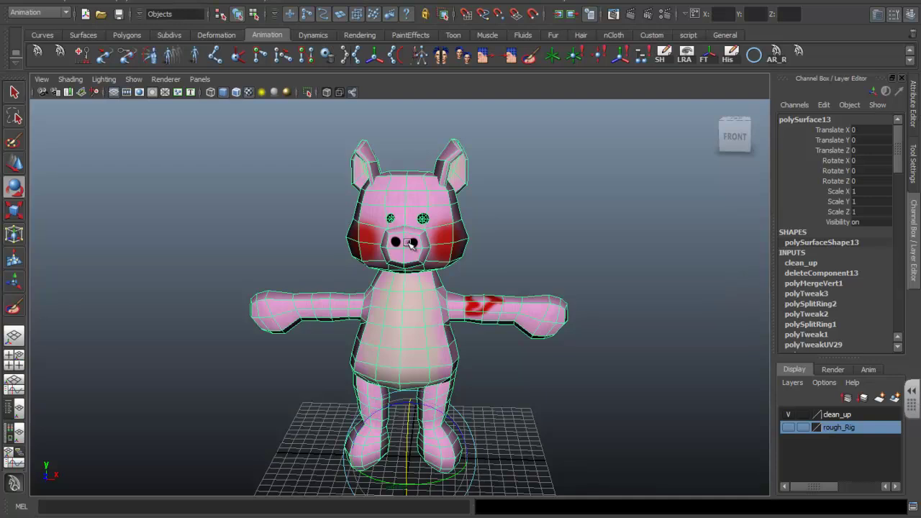
{"action": "left_click", "coordinate": [498, 255]}
{"action": "left_click", "coordinate": [459, 250]}
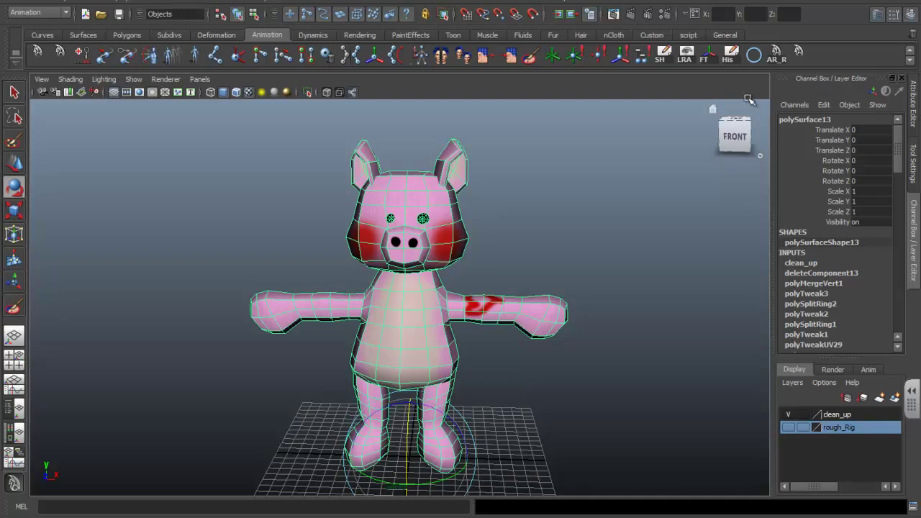
Step: Examine the full list of construction history inputs on the pig mesh
{"action": "key", "text": "ctrl+a"}
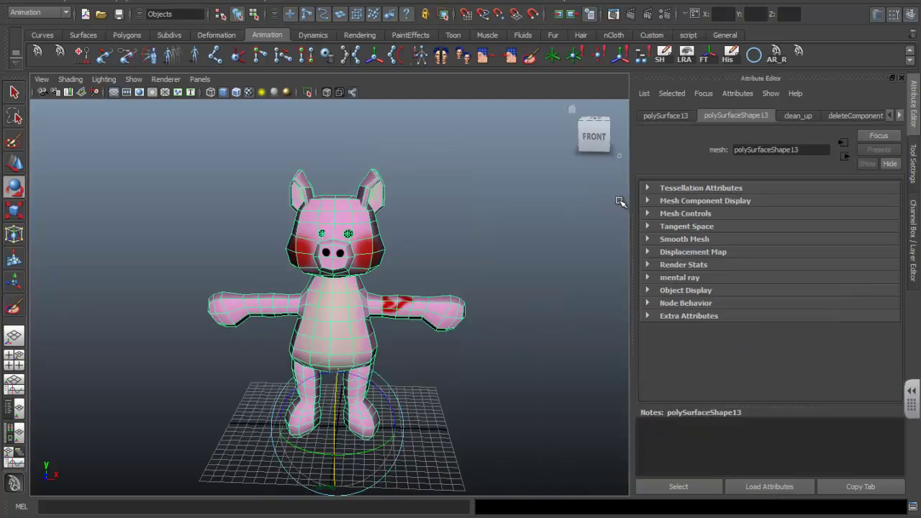
{"action": "key", "text": "ctrl+a"}
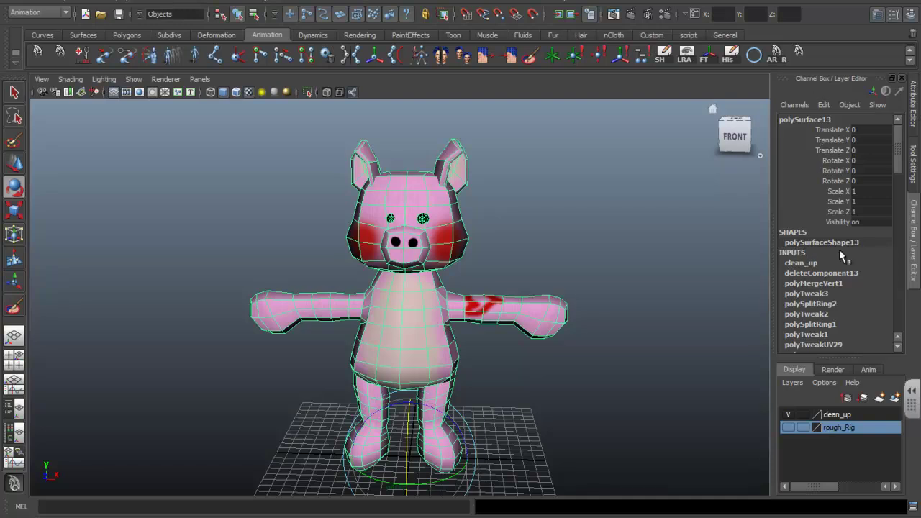
{"action": "mouse_move", "coordinate": [898, 155]}
{"action": "left_mouse_down"}
{"action": "mouse_move", "coordinate": [887, 328]}
{"action": "mouse_move", "coordinate": [899, 241]}
{"action": "mouse_move", "coordinate": [890, 146]}
{"action": "left_mouse_up"}
{"action": "left_click", "coordinate": [538, 283]}
{"action": "left_click", "coordinate": [429, 295]}
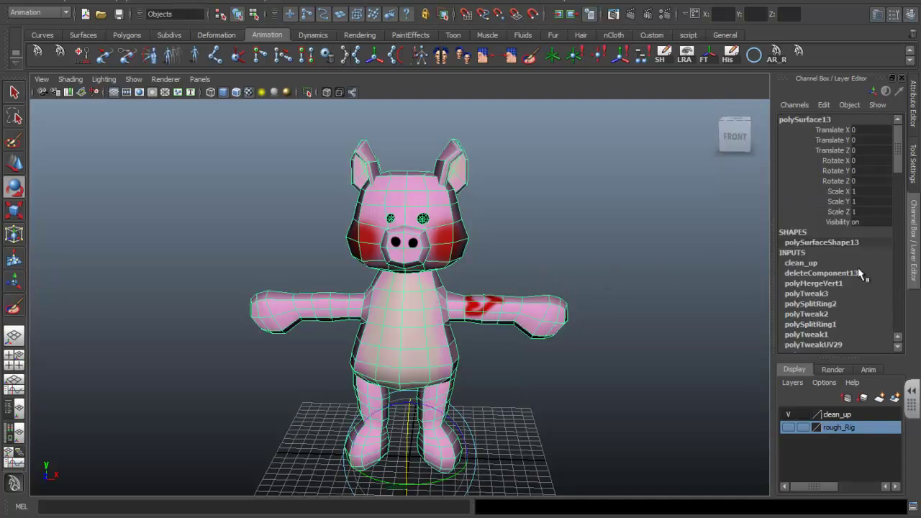
{"action": "left_click_drag", "start_coordinate": [898, 151], "coordinate": [895, 200]}
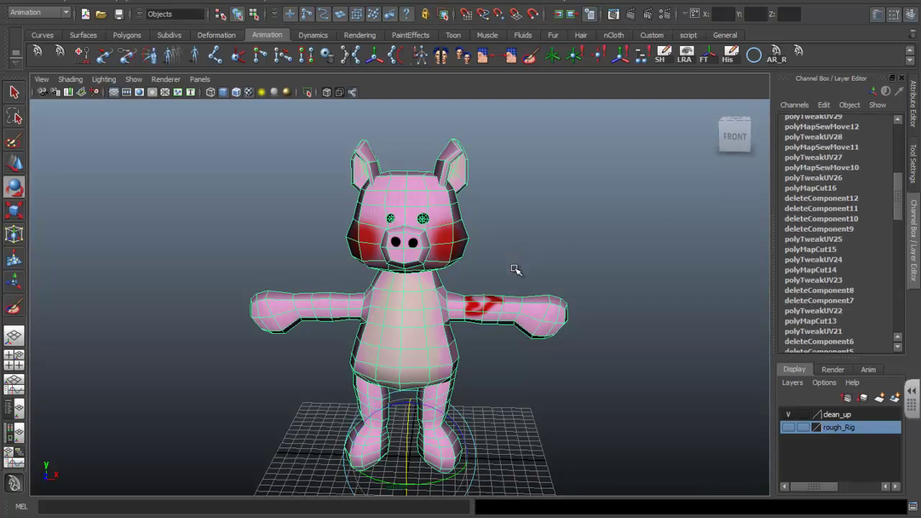
{"action": "right_click_drag", "start_coordinate": [511, 274], "coordinate": [575, 304], "text": "alt"}
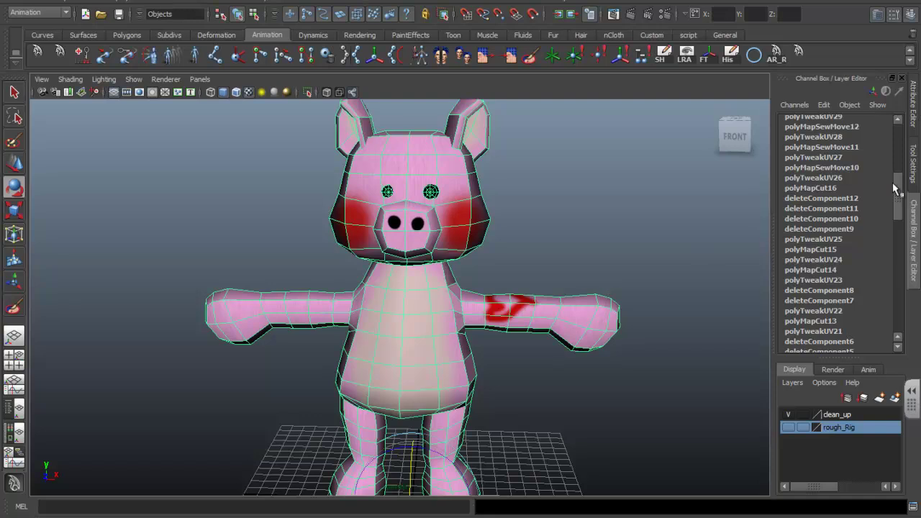
Step: Create a polygon cube on the ground in front of the pig, slightly to one side
{"action": "left_click", "coordinate": [127, 34]}
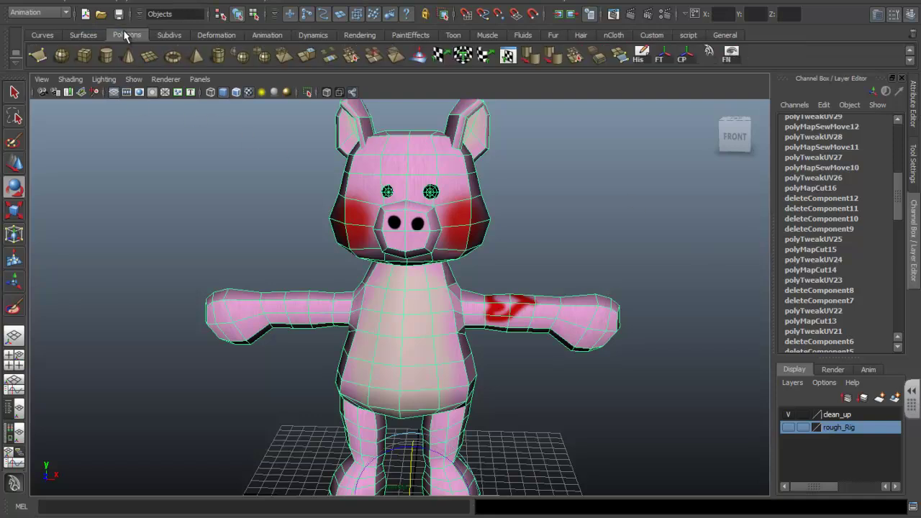
{"action": "left_click", "coordinate": [81, 56]}
{"action": "right_click_drag", "start_coordinate": [613, 365], "coordinate": [412, 424], "text": "alt"}
{"action": "left_click_drag", "start_coordinate": [411, 424], "coordinate": [516, 489]}
{"action": "left_click_drag", "start_coordinate": [461, 410], "coordinate": [456, 370]}
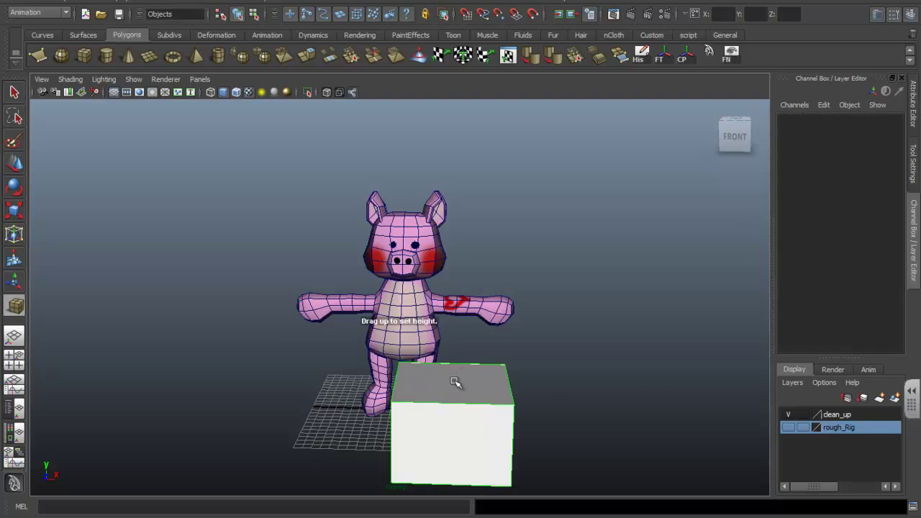
{"action": "middle_click_drag", "start_coordinate": [593, 410], "coordinate": [573, 384], "text": "alt"}
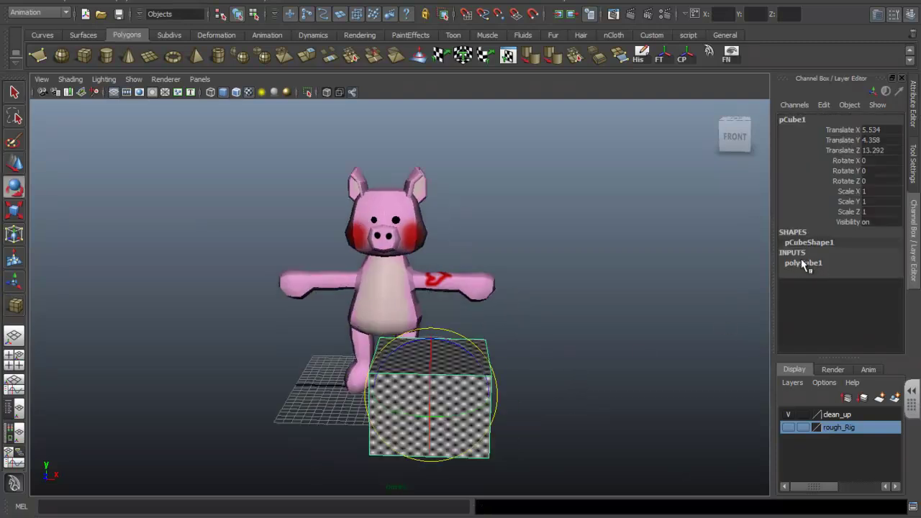
Step: Extrude the cube's top face upward by more than half the cube's height and return to object selection
{"action": "left_click_drag", "start_coordinate": [584, 346], "coordinate": [503, 364], "text": "alt"}
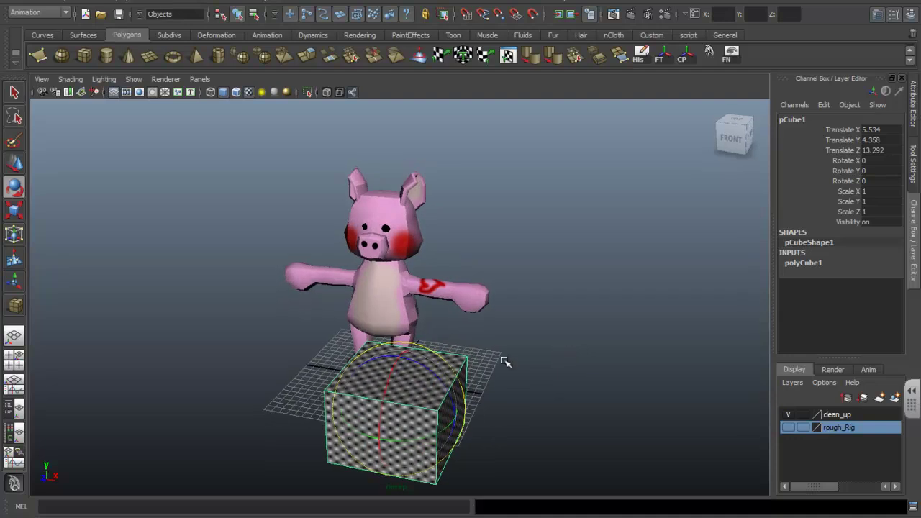
{"action": "key", "text": "w"}
{"action": "right_click_drag", "start_coordinate": [388, 328], "coordinate": [393, 347]}
{"action": "left_click", "coordinate": [383, 366]}
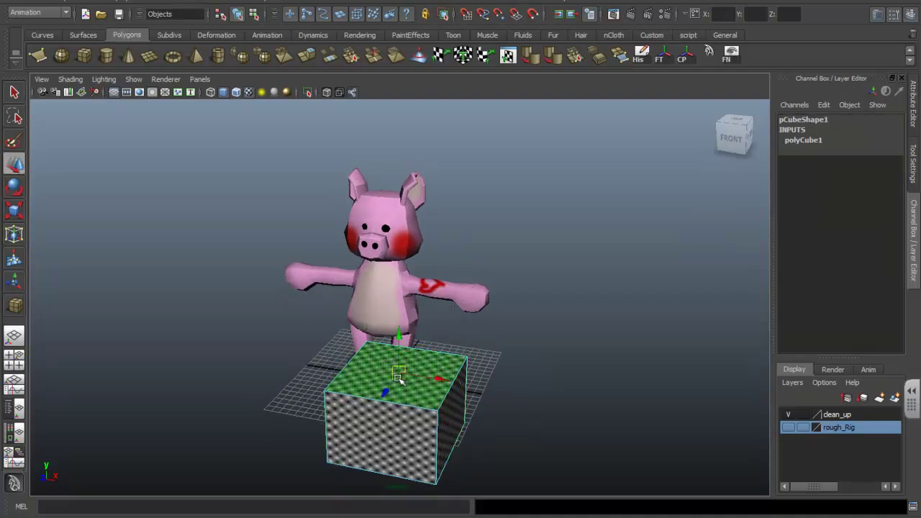
{"action": "key", "text": "ctrl+e"}
{"action": "left_click_drag", "start_coordinate": [400, 342], "coordinate": [403, 280]}
{"action": "right_click_drag", "start_coordinate": [425, 339], "coordinate": [463, 298]}
{"action": "left_click", "coordinate": [447, 409]}
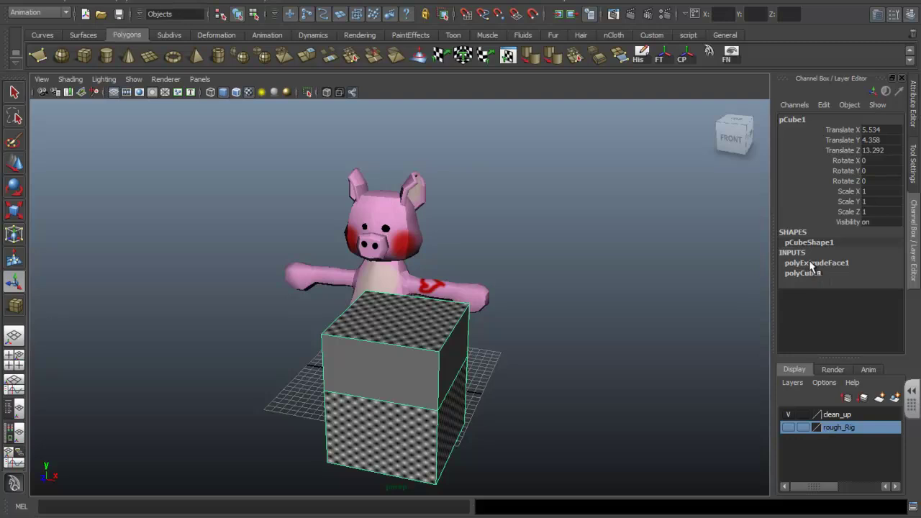
Step: Delete the extruded cube in front of the pig
{"action": "left_click_drag", "start_coordinate": [539, 363], "coordinate": [513, 346], "text": "alt"}
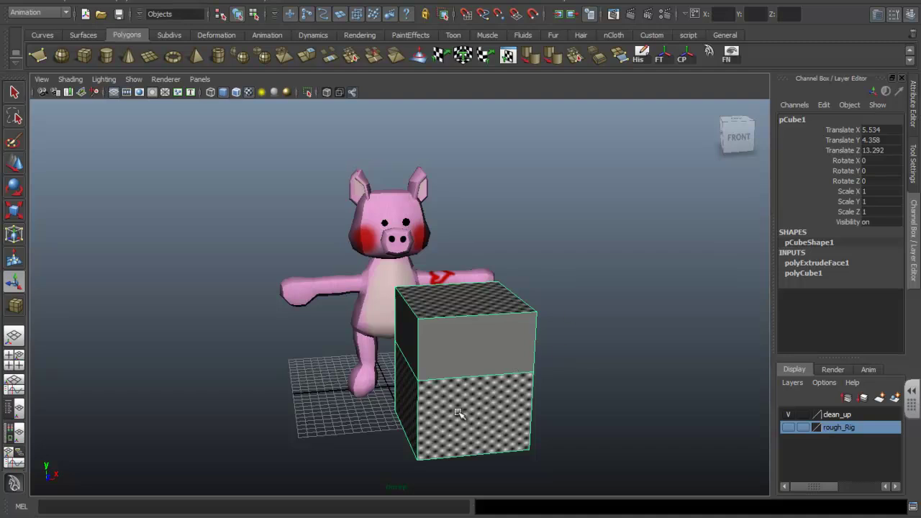
{"action": "left_click", "coordinate": [547, 376]}
{"action": "left_click", "coordinate": [525, 371]}
{"action": "key", "text": "Delete"}
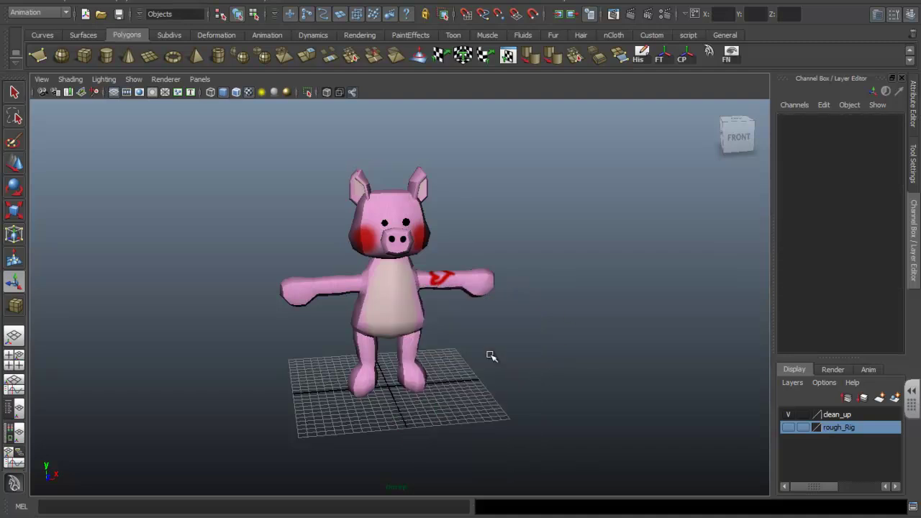
Step: Select the pig mesh and delete its construction history
{"action": "left_click", "coordinate": [402, 295]}
{"action": "key", "text": "f"}
{"action": "left_click_drag", "start_coordinate": [484, 336], "coordinate": [427, 379], "text": "alt"}
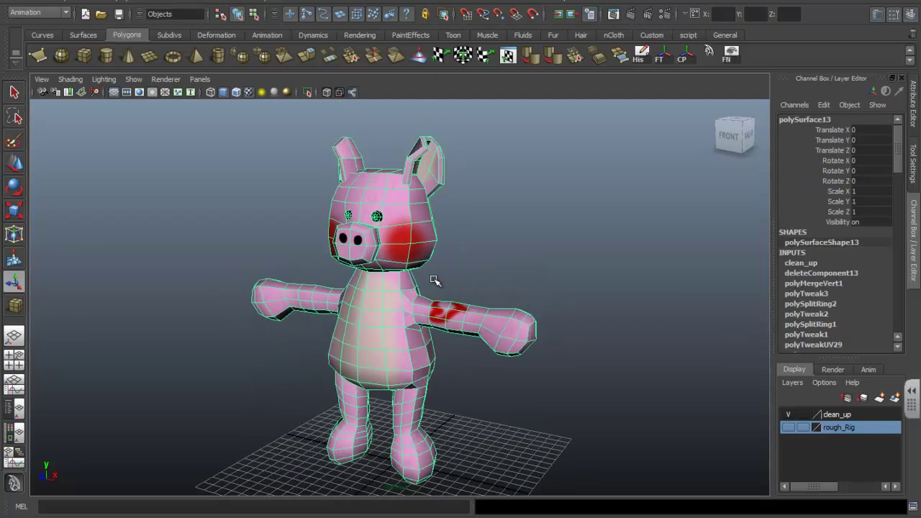
{"action": "left_click", "coordinate": [61, 4]}
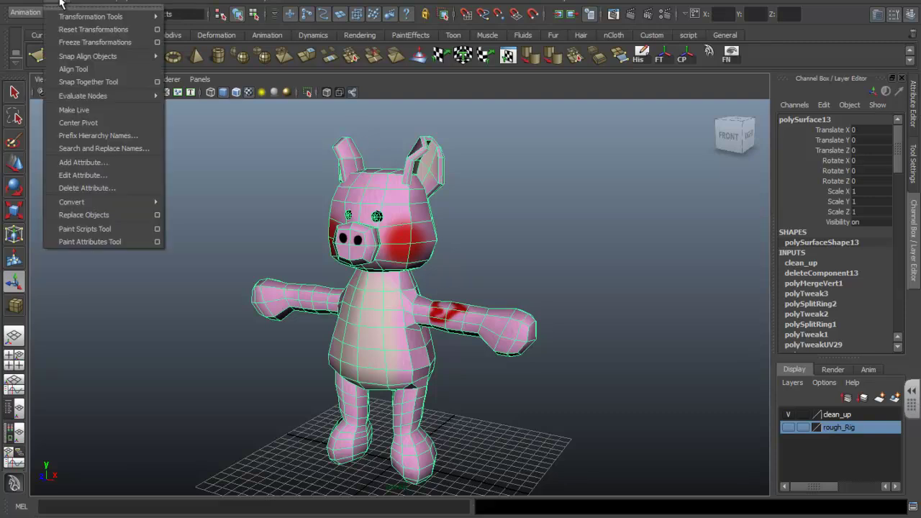
{"action": "mouse_move", "coordinate": [31, 2]}
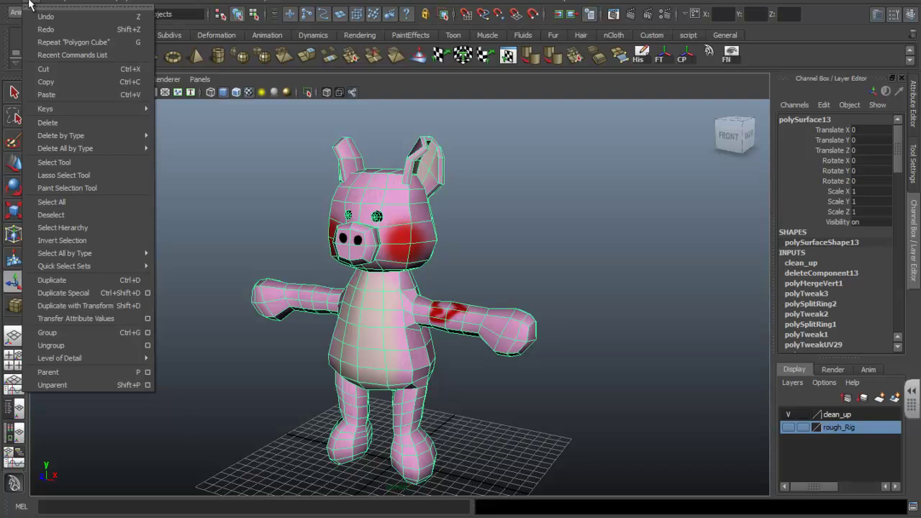
{"action": "mouse_move", "coordinate": [62, 137]}
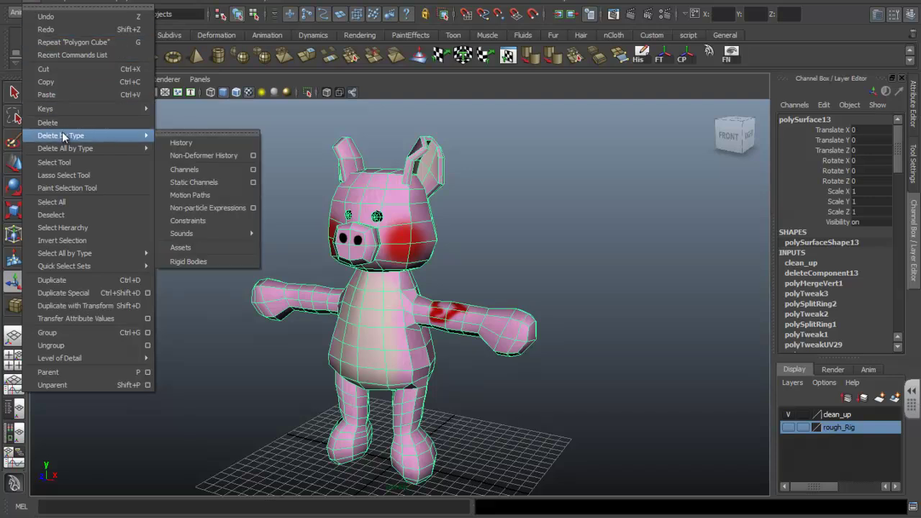
{"action": "left_click", "coordinate": [201, 143]}
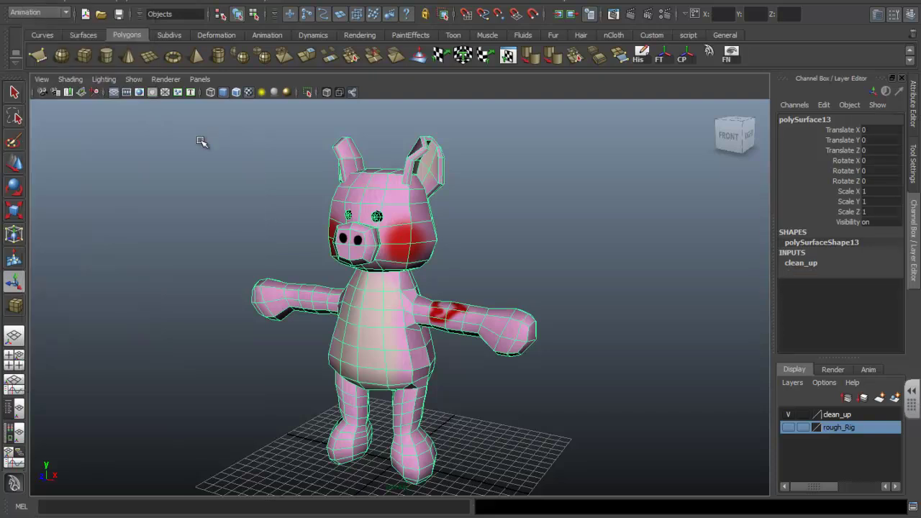
Step: Add a bend deformer to the pig mesh and set its Curvature to 2
{"action": "left_click_drag", "start_coordinate": [261, 186], "coordinate": [323, 189], "text": "alt"}
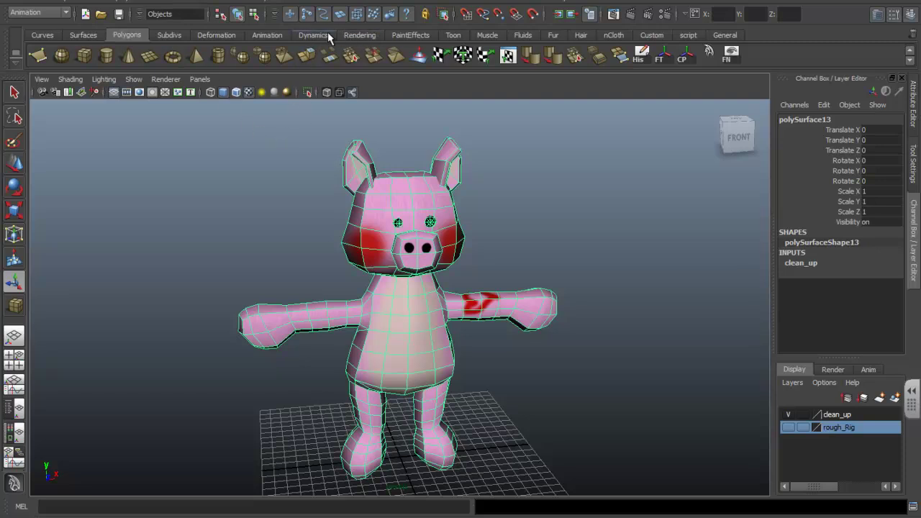
{"action": "left_click", "coordinate": [218, 34]}
{"action": "left_click", "coordinate": [84, 57]}
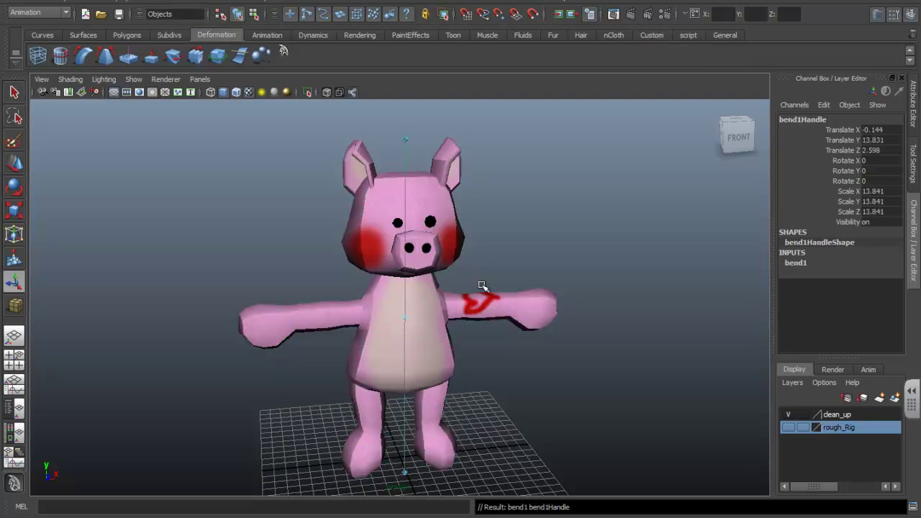
{"action": "left_click_drag", "start_coordinate": [516, 360], "coordinate": [551, 370], "text": "alt"}
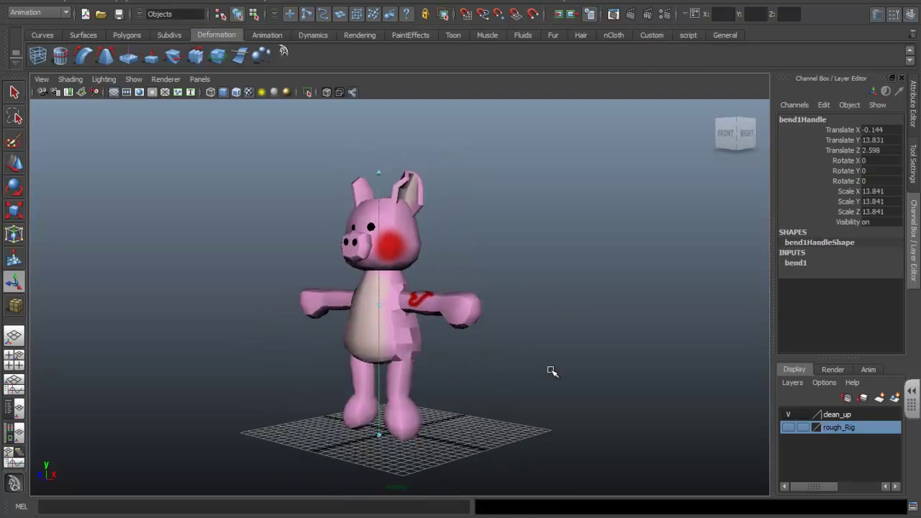
{"action": "left_click", "coordinate": [795, 264]}
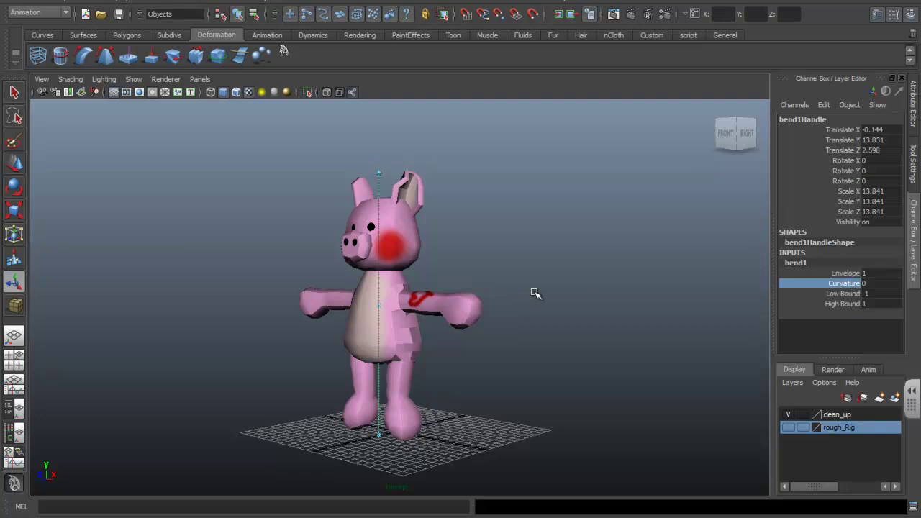
{"action": "left_click", "coordinate": [867, 283]}
{"action": "key", "text": "Return"}
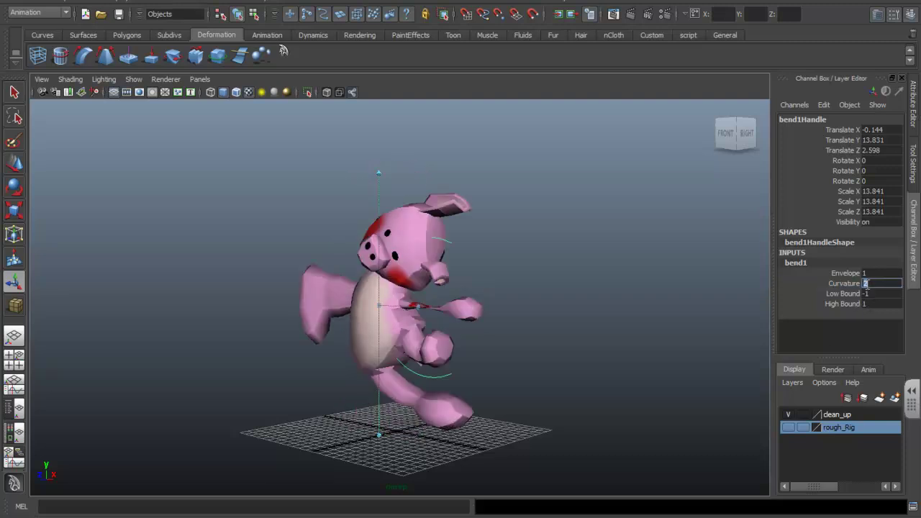
Step: Rotate the bend deformer handle about its vertical axis so the pig bends backward instead of sideways
{"action": "left_click_drag", "start_coordinate": [570, 301], "coordinate": [425, 144], "text": "alt"}
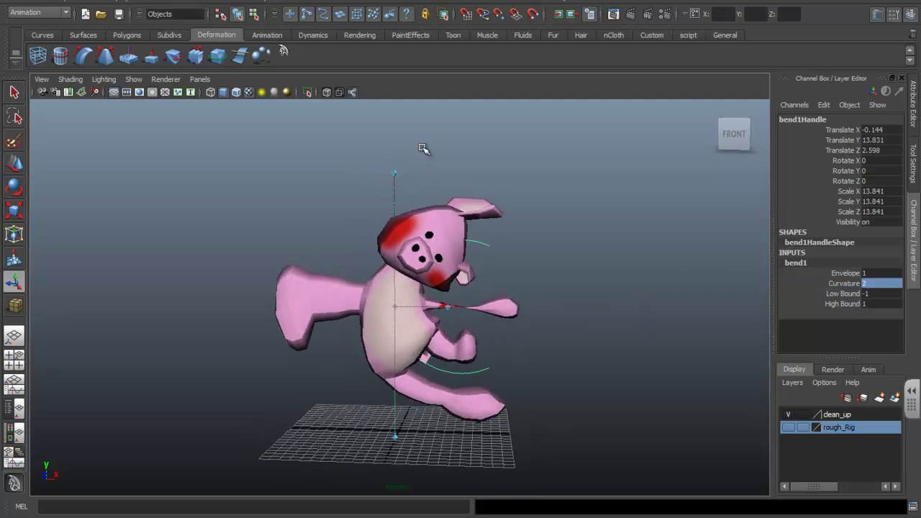
{"action": "left_click_drag", "start_coordinate": [403, 186], "coordinate": [423, 238], "text": "alt"}
{"action": "key", "text": "e"}
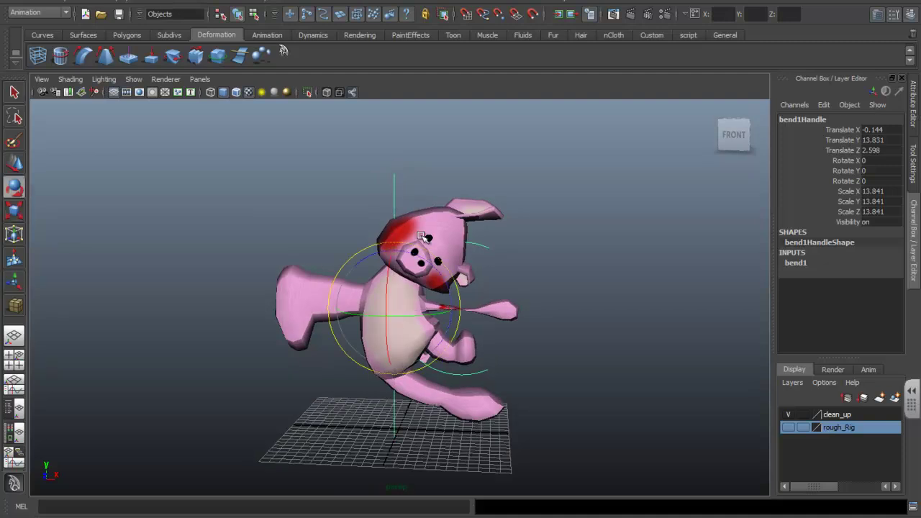
{"action": "left_click_drag", "start_coordinate": [421, 328], "coordinate": [464, 307], "text": "alt"}
Step: Select the pig mesh and test the bend by setting its Curvature to 0 and back to 2
{"action": "left_click", "coordinate": [465, 307]}
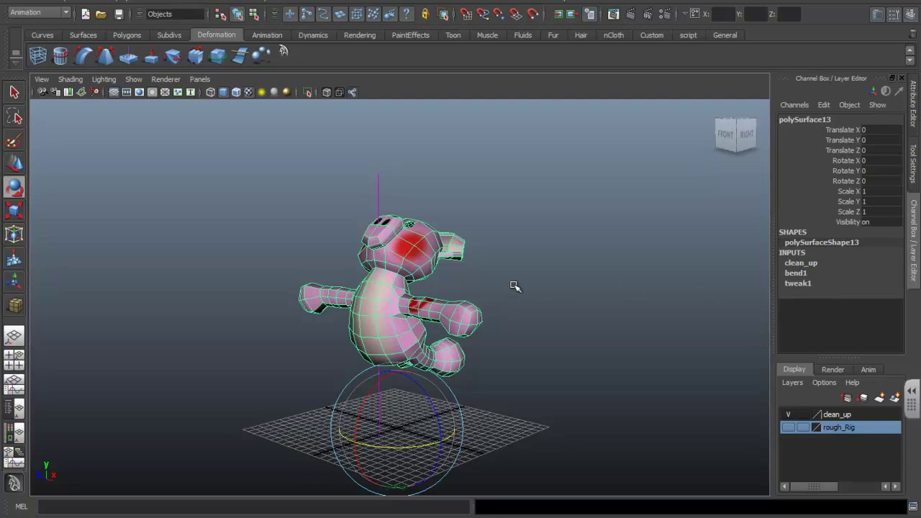
{"action": "left_click_drag", "start_coordinate": [520, 295], "coordinate": [517, 316], "text": "alt"}
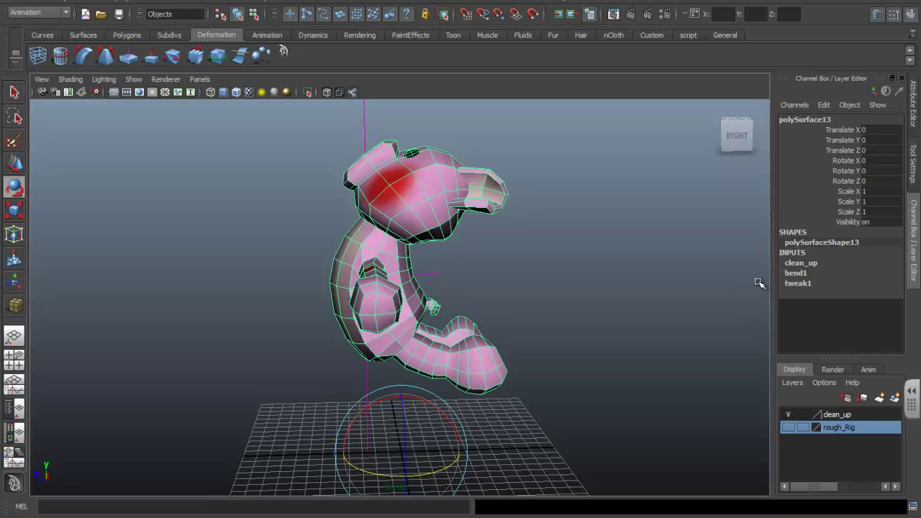
{"action": "left_click", "coordinate": [799, 274]}
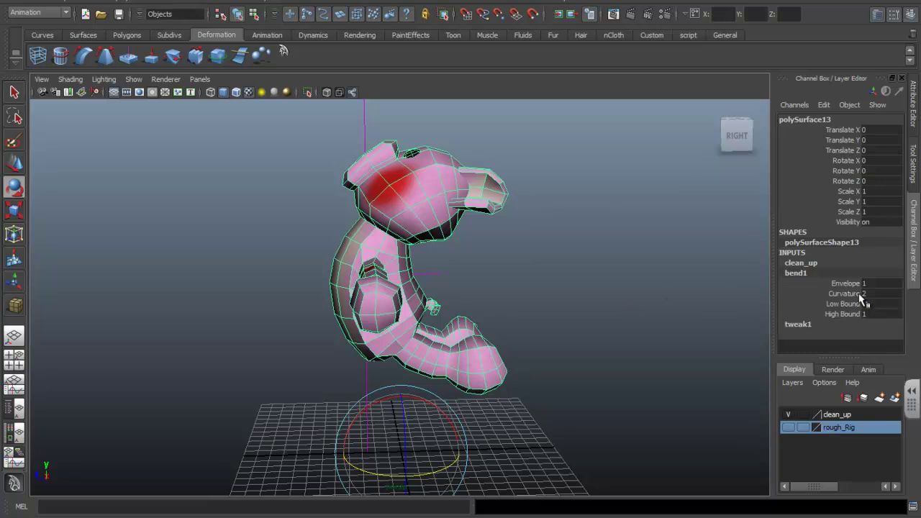
{"action": "type", "text": "0"}
{"action": "key", "text": "Return"}
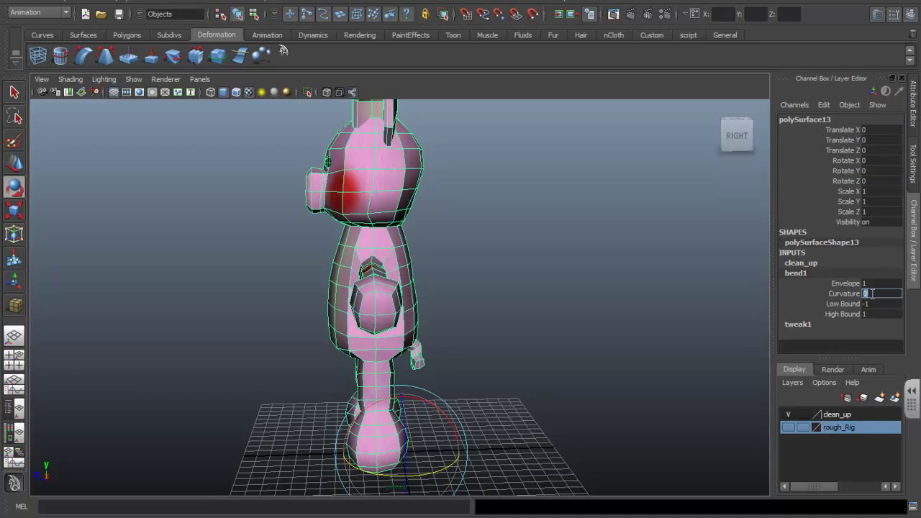
{"action": "type", "text": "2"}
{"action": "key", "text": "Return"}
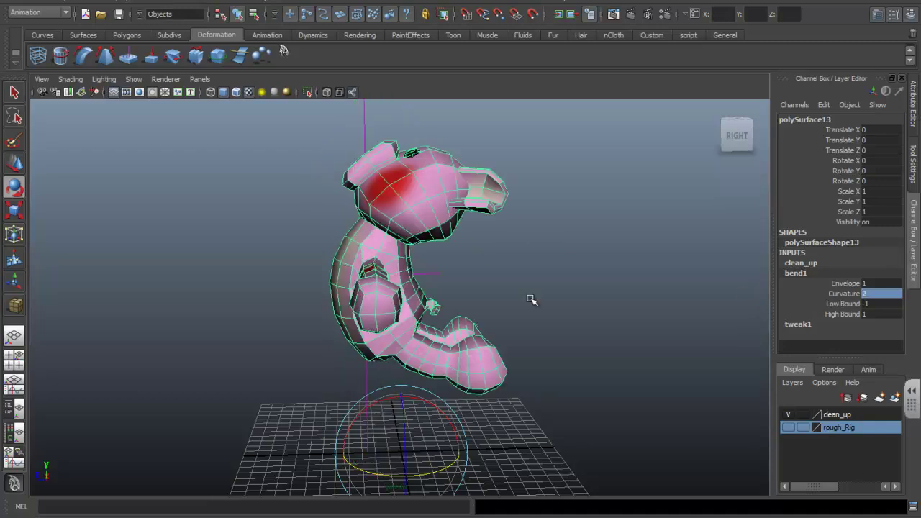
{"action": "left_click", "coordinate": [518, 298]}
{"action": "left_click", "coordinate": [406, 287]}
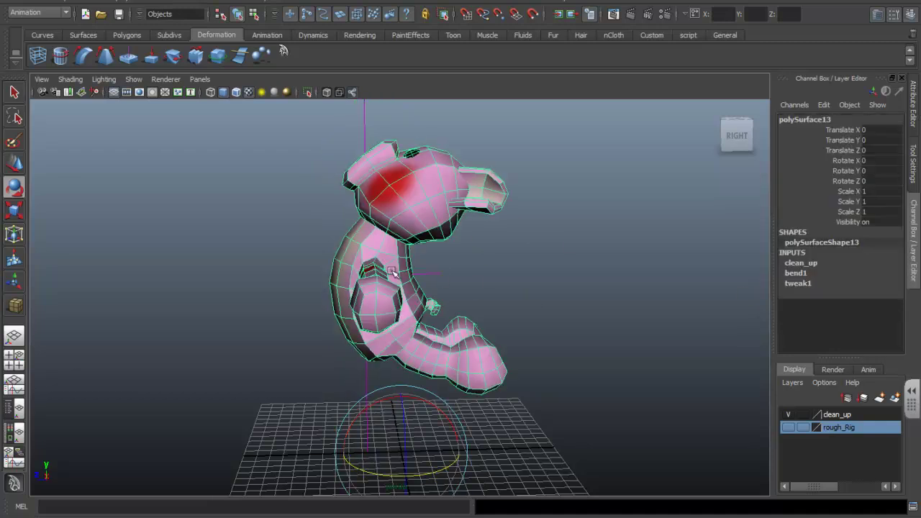
Step: Delete the bent pig mesh's construction history and inspect the baked shape from several sides
{"action": "left_click", "coordinate": [42, 5]}
{"action": "mouse_move", "coordinate": [54, 135]}
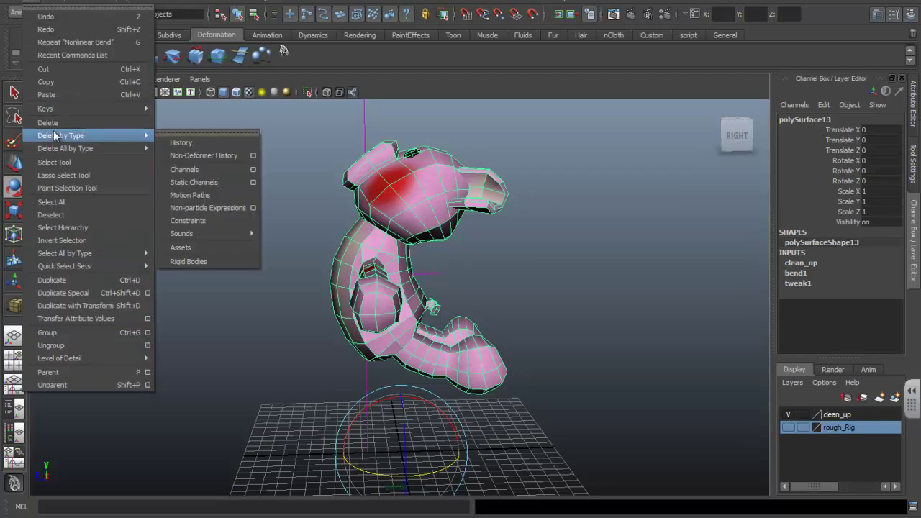
{"action": "left_click", "coordinate": [195, 141]}
{"action": "left_click", "coordinate": [510, 247]}
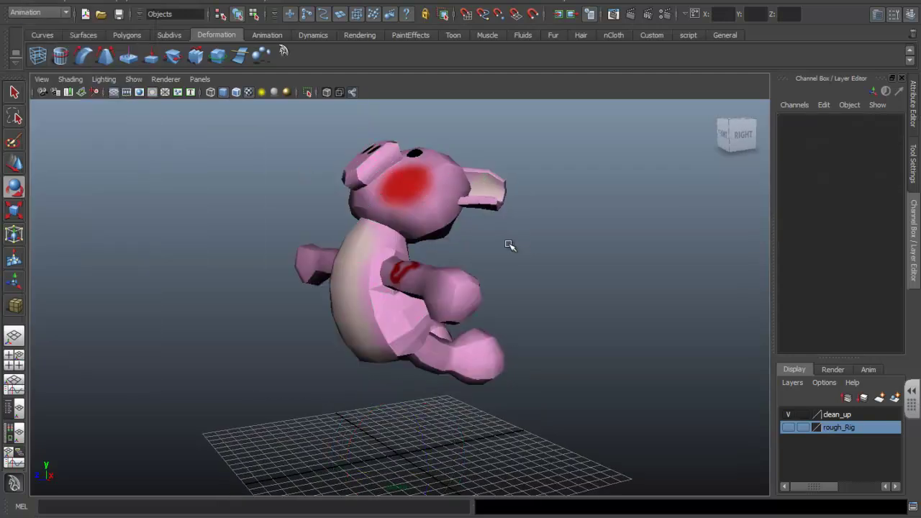
{"action": "left_click_drag", "start_coordinate": [432, 251], "coordinate": [372, 251], "text": "alt"}
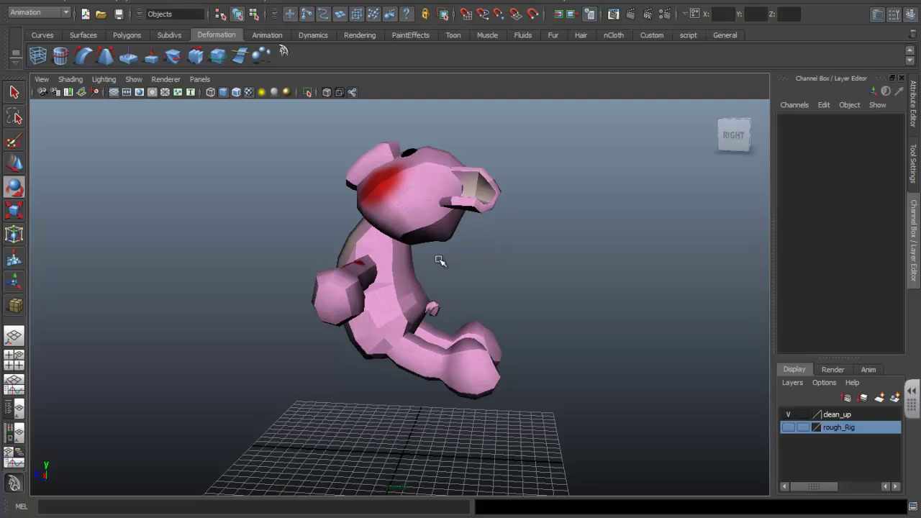
{"action": "left_click_drag", "start_coordinate": [427, 261], "coordinate": [524, 256], "text": "alt"}
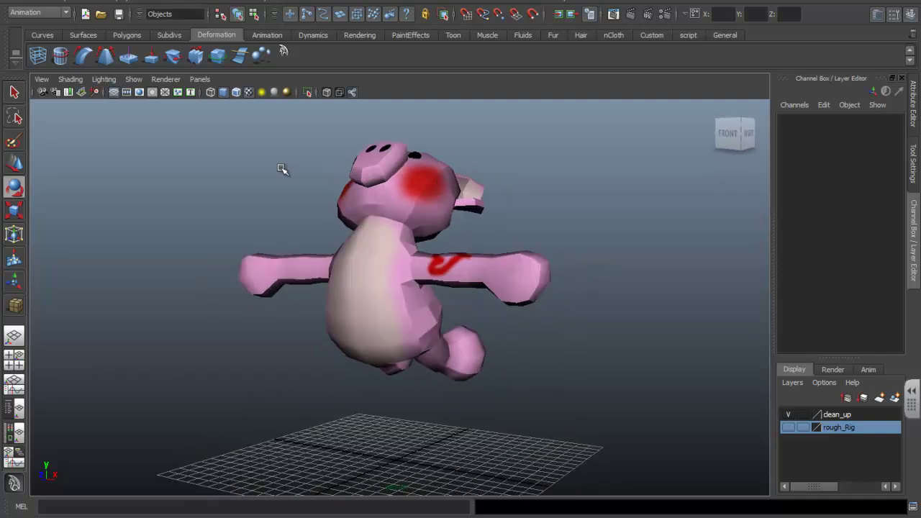
{"action": "left_click", "coordinate": [390, 216]}
{"action": "left_click_drag", "start_coordinate": [480, 235], "coordinate": [432, 240], "text": "alt"}
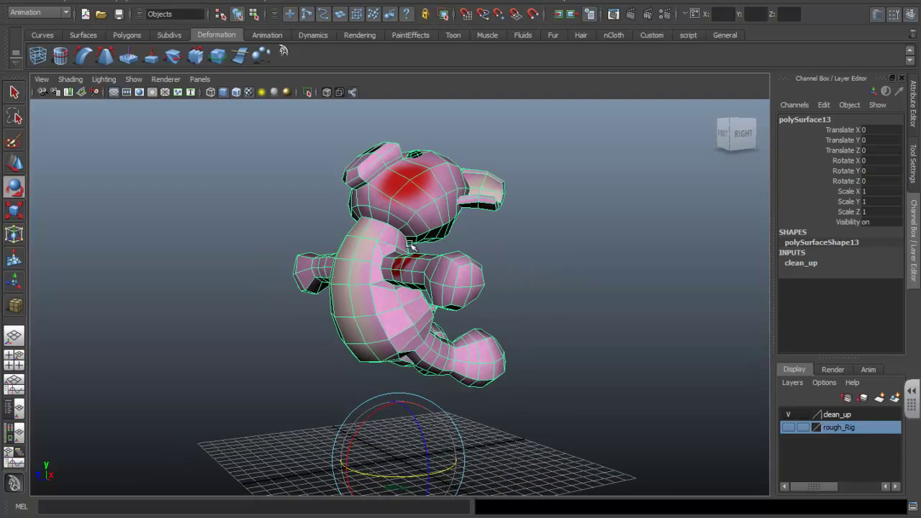
Step: Undo the history deletion and the bend edits, back to the unbent pig with its bend handle selected
{"action": "key", "text": "ctrl+z"}
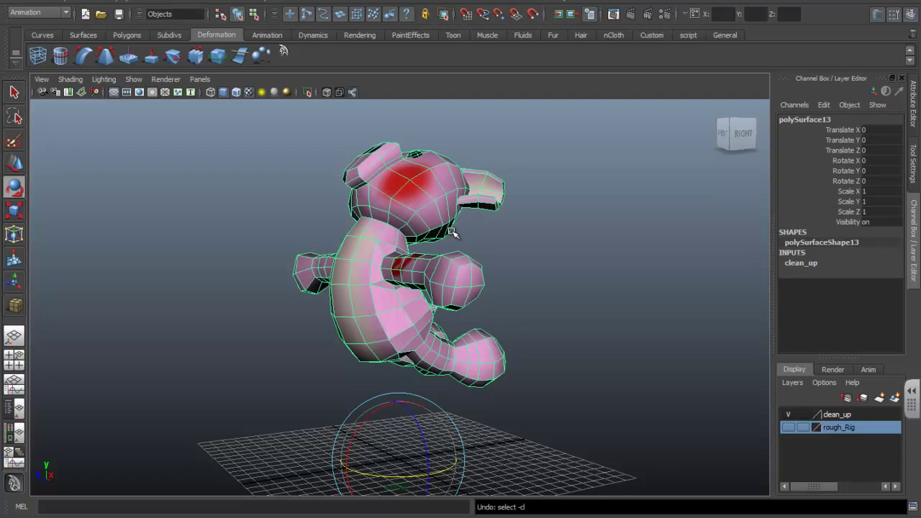
{"action": "left_click", "coordinate": [444, 231]}
{"action": "left_click", "coordinate": [435, 238]}
{"action": "key", "text": "ctrl+z"}
{"action": "key", "text": "ctrl+z"}
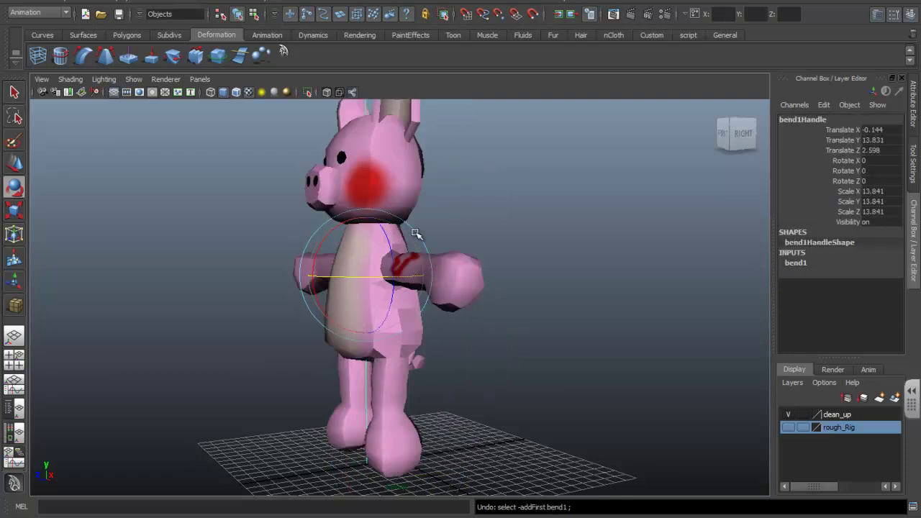
{"action": "left_click_drag", "start_coordinate": [416, 234], "coordinate": [489, 377], "text": "alt"}
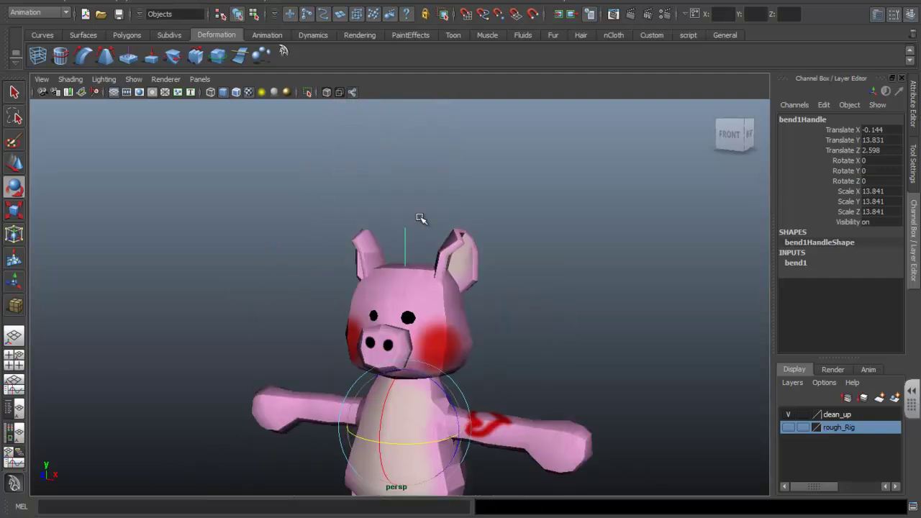
Step: Select the unbent pig mesh and delete its construction history to remove the bend deformer
{"action": "left_click", "coordinate": [444, 305]}
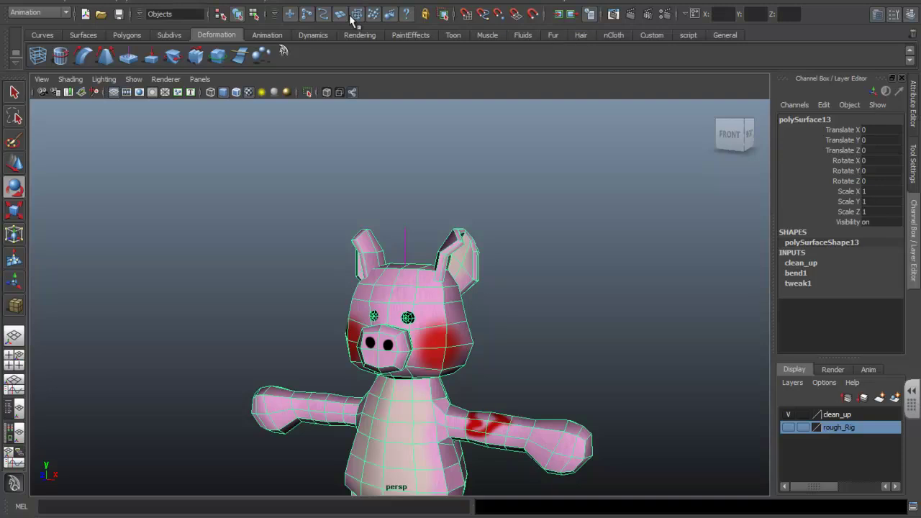
{"action": "left_click", "coordinate": [32, 3]}
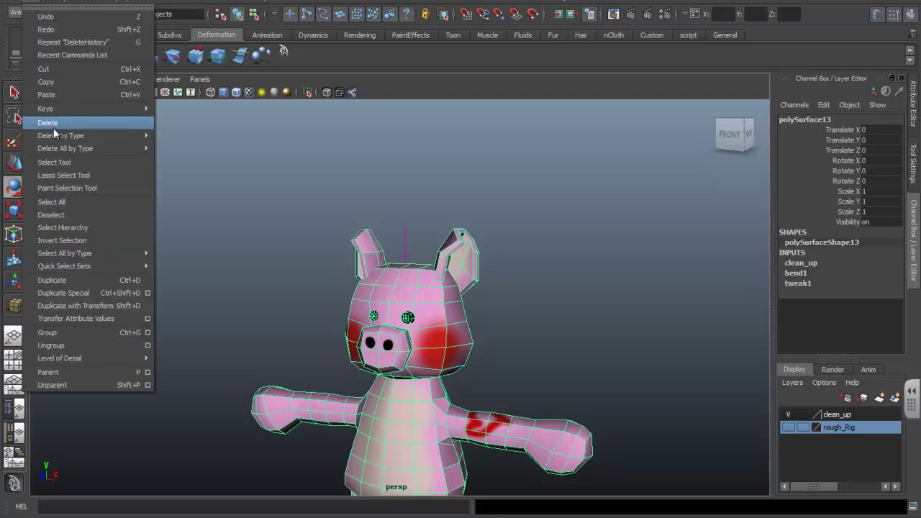
{"action": "mouse_move", "coordinate": [144, 135]}
{"action": "left_click", "coordinate": [223, 142]}
{"action": "scroll", "coordinate": [581, 232], "scroll_direction": "down", "scroll_amount": 5}
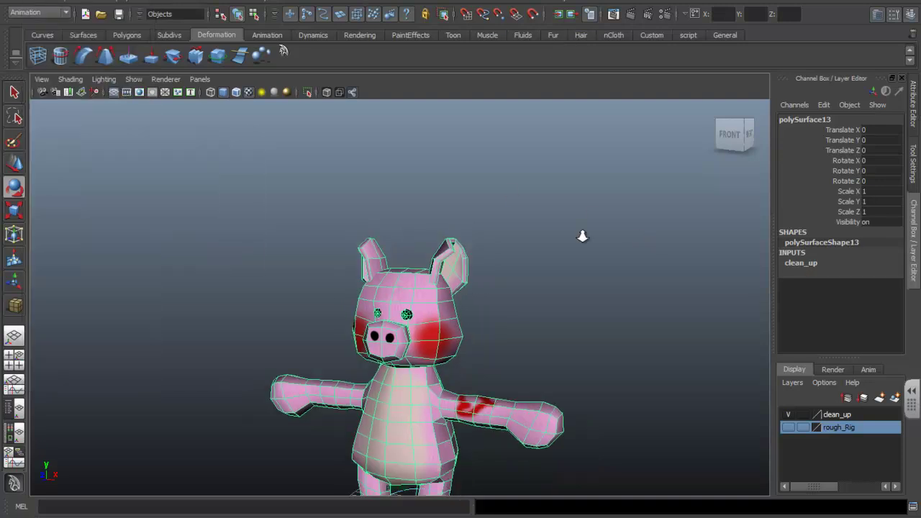
{"action": "middle_click_drag", "start_coordinate": [486, 264], "coordinate": [487, 206], "text": "alt"}
{"action": "scroll", "coordinate": [488, 206], "scroll_direction": "up", "scroll_amount": 4}
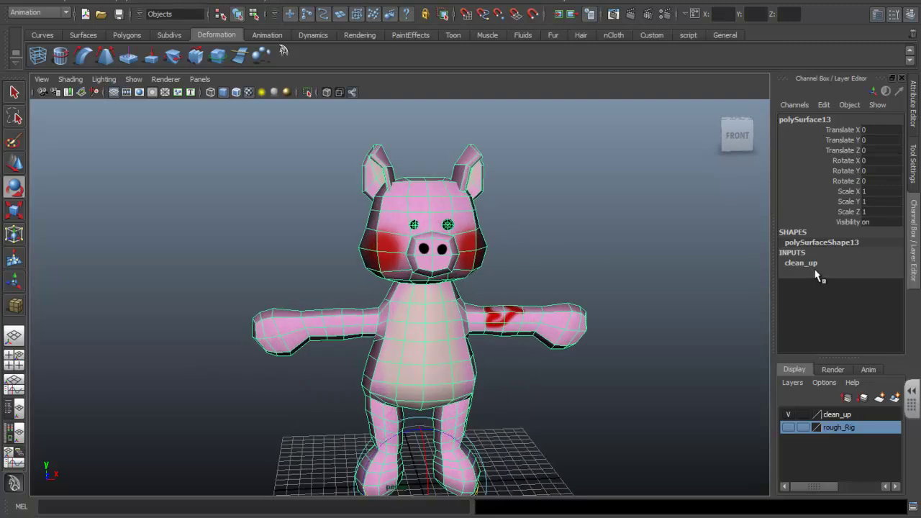
{"action": "left_click", "coordinate": [520, 243]}
{"action": "left_click_drag", "start_coordinate": [519, 245], "coordinate": [331, 246], "text": "alt"}
{"action": "middle_click_drag", "start_coordinate": [328, 253], "coordinate": [369, 211], "text": "alt"}
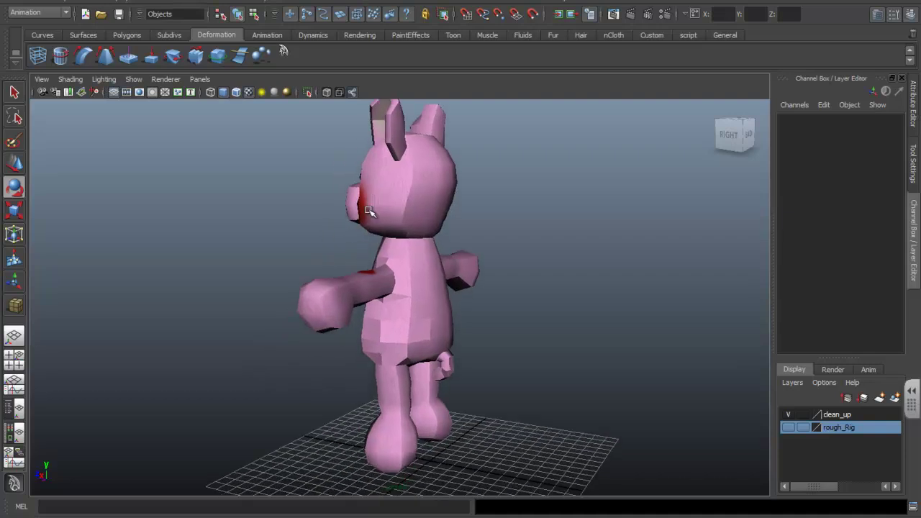
{"action": "left_click_drag", "start_coordinate": [238, 281], "coordinate": [325, 289], "text": "alt"}
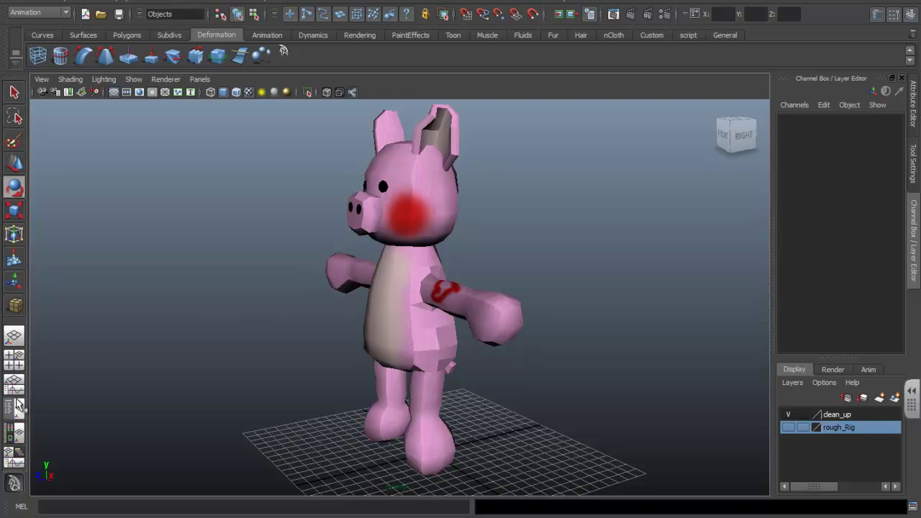
Step: Open the Outliner and place it beside the pig character
{"action": "left_click", "coordinate": [151, 1]}
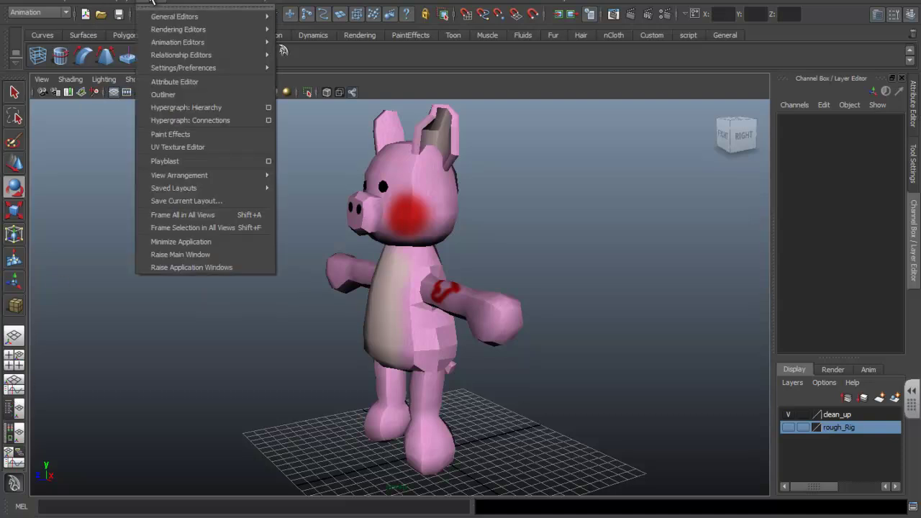
{"action": "left_click", "coordinate": [170, 94]}
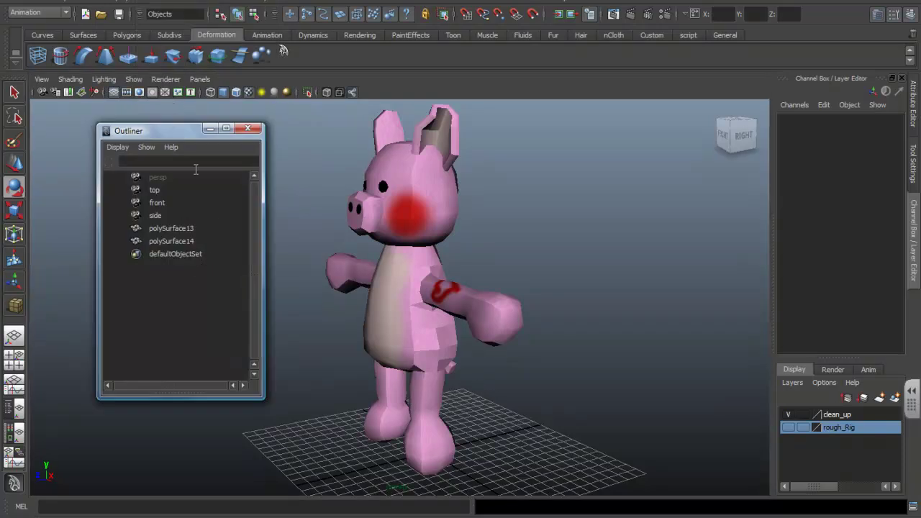
{"action": "left_click_drag", "start_coordinate": [176, 137], "coordinate": [141, 123]}
{"action": "left_click_drag", "start_coordinate": [322, 257], "coordinate": [395, 268], "text": "alt"}
{"action": "middle_click_drag", "start_coordinate": [369, 264], "coordinate": [433, 280], "text": "alt"}
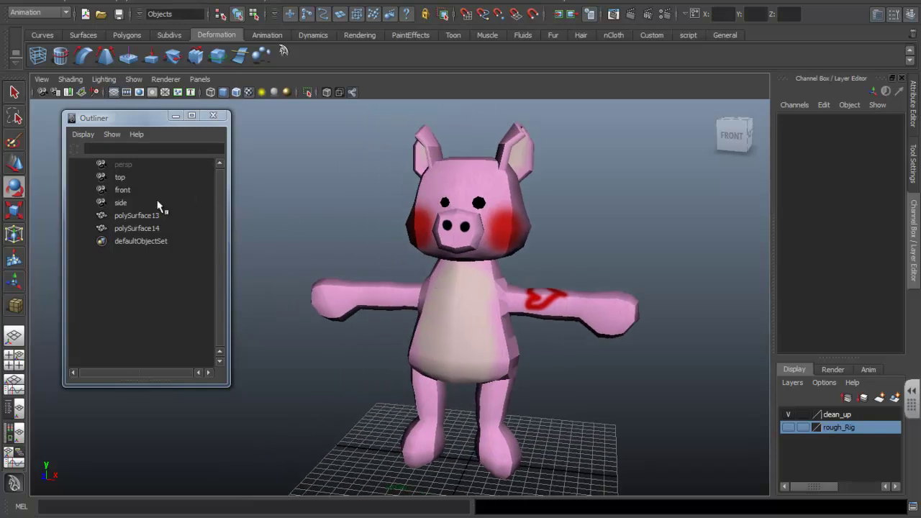
Step: Select polySurface13 and polySurface14 alternately to identify which mesh each one is
{"action": "left_click", "coordinate": [139, 227]}
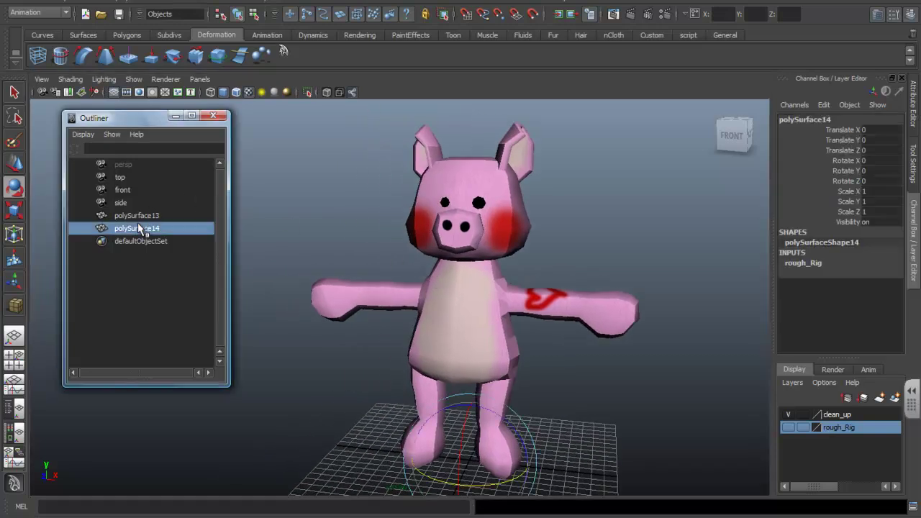
{"action": "left_click", "coordinate": [137, 216]}
{"action": "left_click", "coordinate": [137, 229]}
{"action": "left_click", "coordinate": [134, 216]}
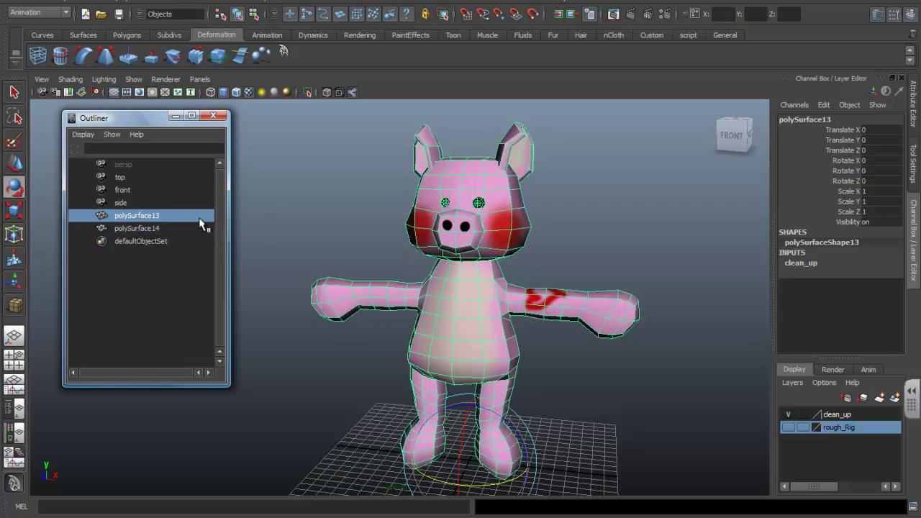
{"action": "left_click", "coordinate": [136, 228]}
{"action": "left_click", "coordinate": [137, 216]}
Step: Show the rough_Rig layer and move polySurface14 behind the other pig, to about -9 in Translate Z
{"action": "left_click", "coordinate": [787, 430]}
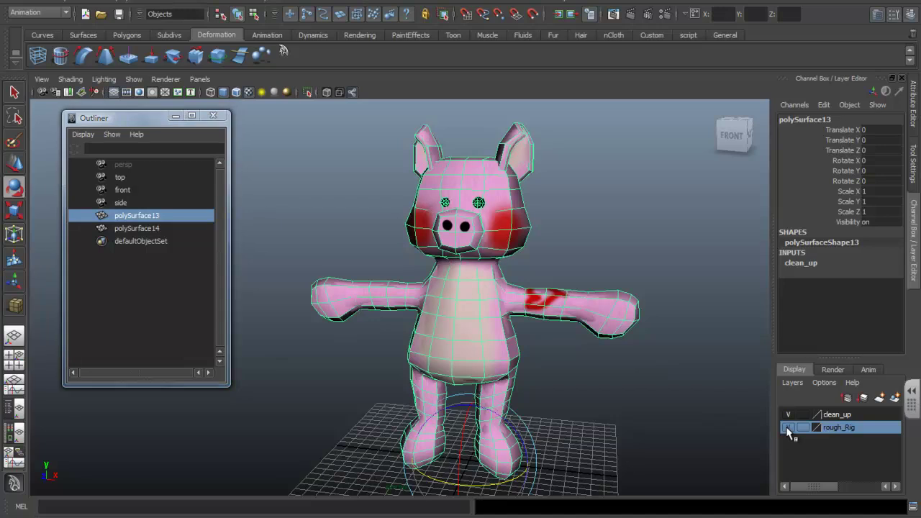
{"action": "left_click", "coordinate": [141, 227]}
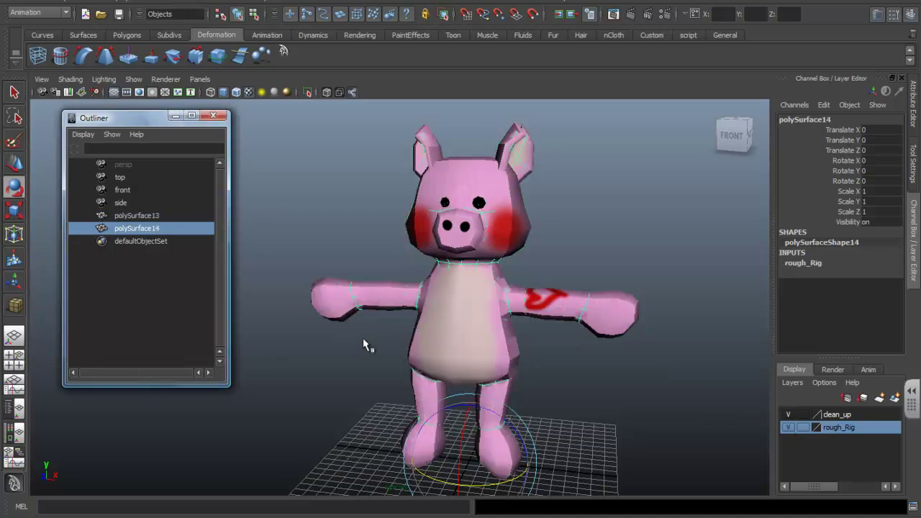
{"action": "left_click_drag", "start_coordinate": [362, 337], "coordinate": [329, 354], "text": "alt"}
{"action": "key", "text": "w"}
{"action": "left_click_drag", "start_coordinate": [455, 474], "coordinate": [507, 435]}
{"action": "left_click_drag", "start_coordinate": [508, 435], "coordinate": [436, 407], "text": "alt"}
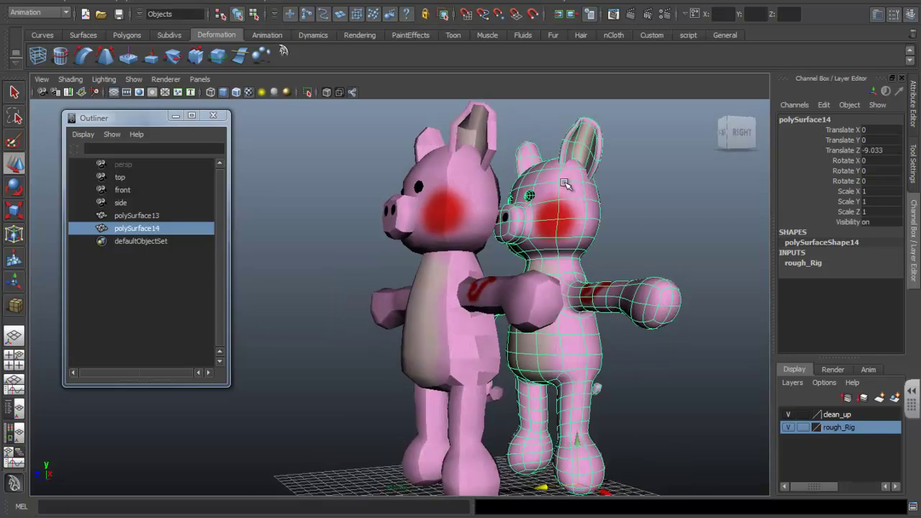
Step: Delete the duplicate pig mesh polySurface14
{"action": "left_click", "coordinate": [147, 232]}
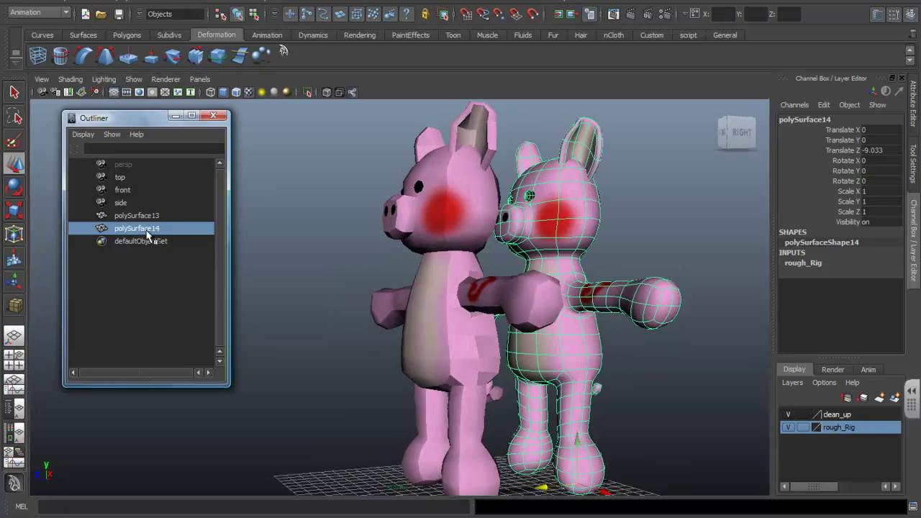
{"action": "key", "text": "Delete"}
{"action": "left_click_drag", "start_coordinate": [348, 295], "coordinate": [471, 323], "text": "alt"}
{"action": "left_click", "coordinate": [470, 323]}
Step: Create an empty group with nothing selected and compare it with polySurface13 in the Outliner
{"action": "left_click", "coordinate": [315, 389]}
{"action": "key", "text": "ctrl+g"}
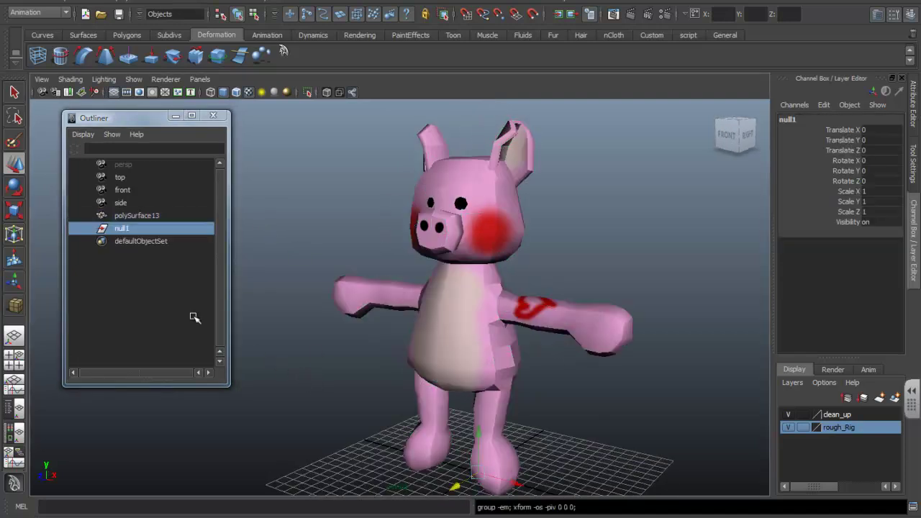
{"action": "left_click", "coordinate": [121, 218]}
{"action": "left_click", "coordinate": [121, 226]}
Step: Group polySurface13, expand the new group, and compare its contents with the empty null1 group
{"action": "left_click", "coordinate": [126, 215]}
{"action": "key", "text": "ctrl+g"}
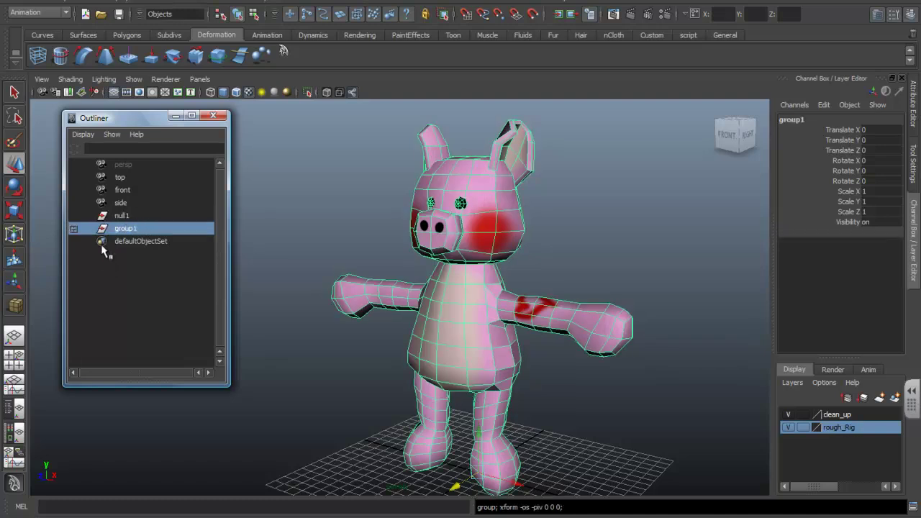
{"action": "left_click", "coordinate": [73, 229]}
{"action": "left_click", "coordinate": [125, 238]}
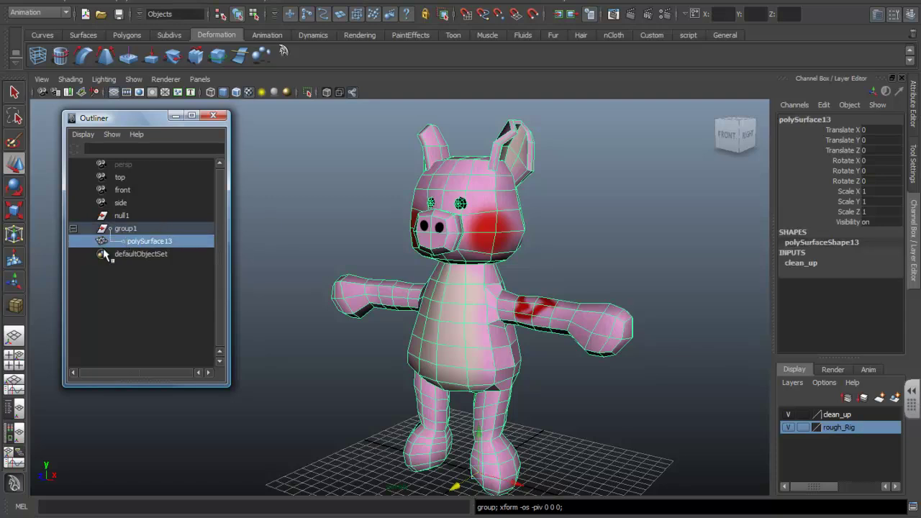
{"action": "left_click", "coordinate": [117, 230]}
{"action": "left_click", "coordinate": [121, 218]}
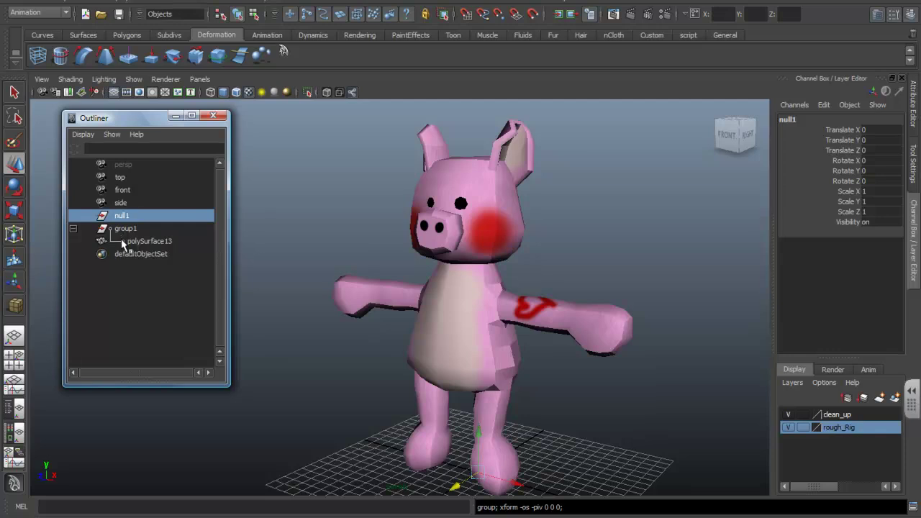
{"action": "left_click", "coordinate": [123, 242]}
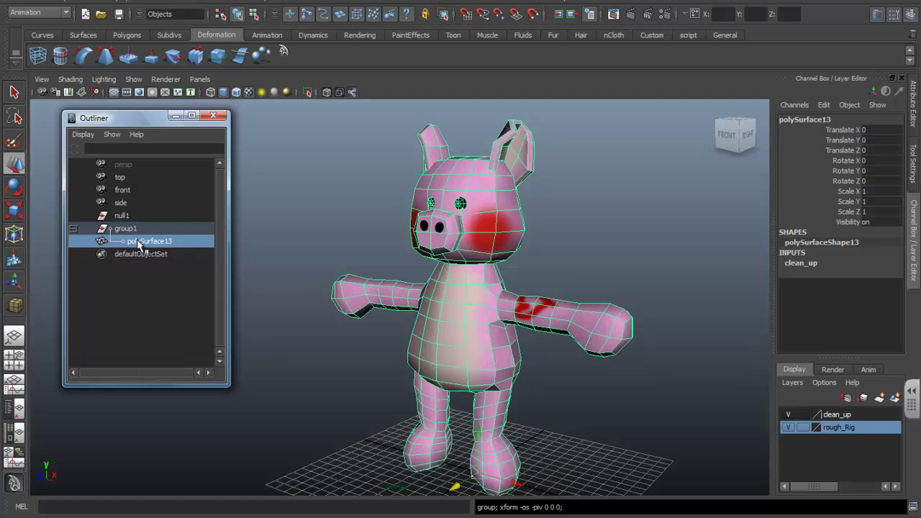
Step: Move polySurface13 out of group1 to the top level and delete the empty group1 and null1 nodes
{"action": "middle_click_drag", "start_coordinate": [137, 249], "coordinate": [131, 270]}
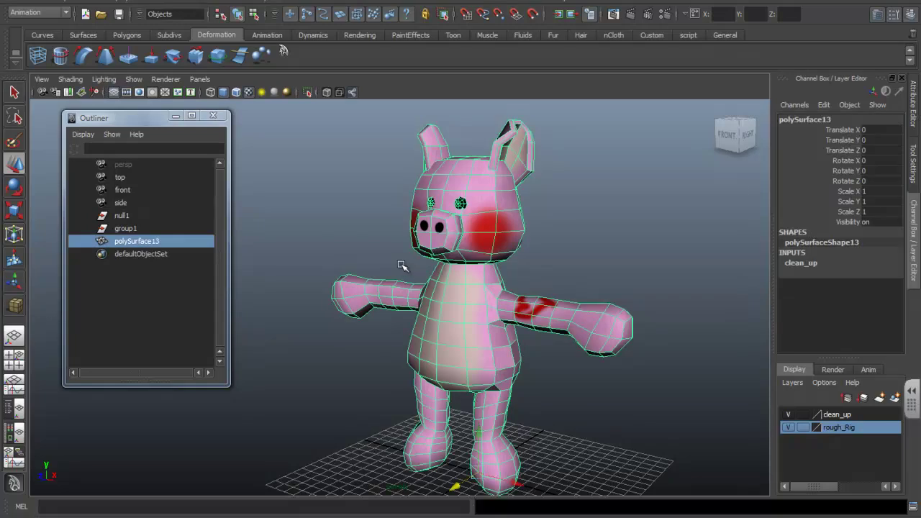
{"action": "key", "text": "shift+p"}
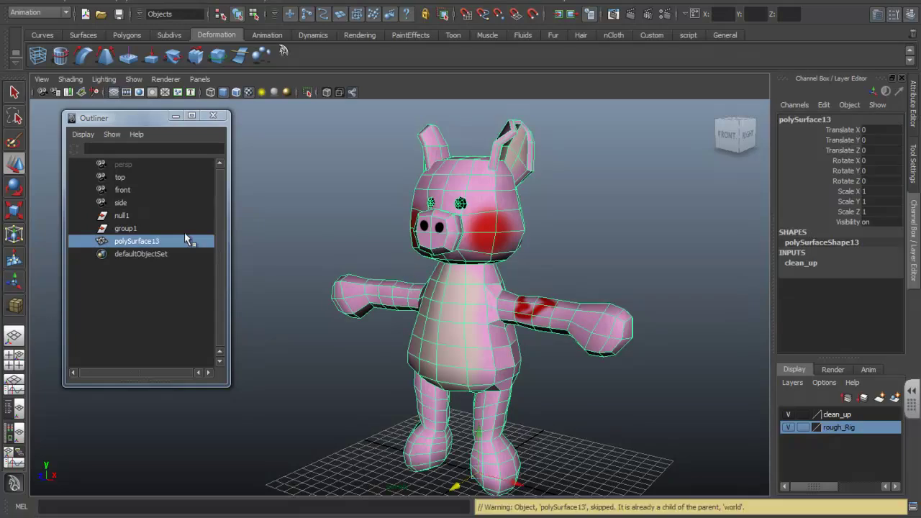
{"action": "left_click", "coordinate": [125, 229]}
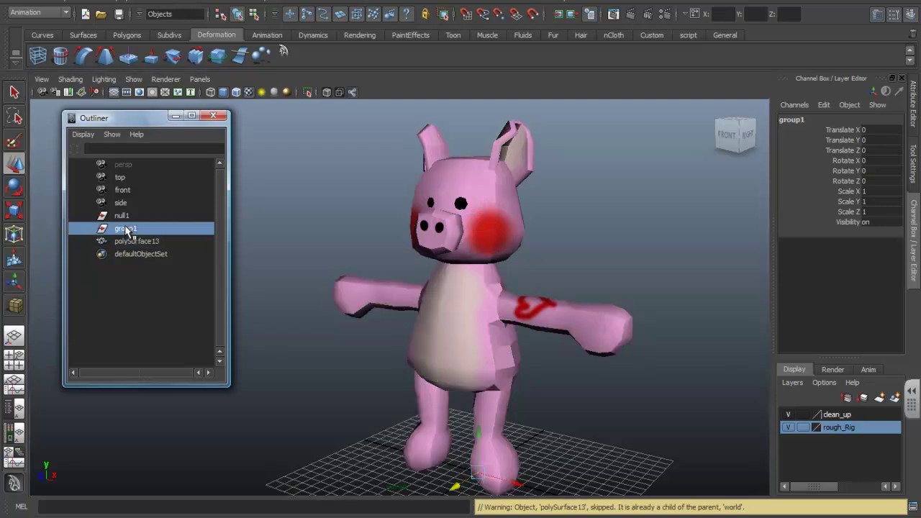
{"action": "key", "text": "Delete"}
{"action": "left_click", "coordinate": [124, 216]}
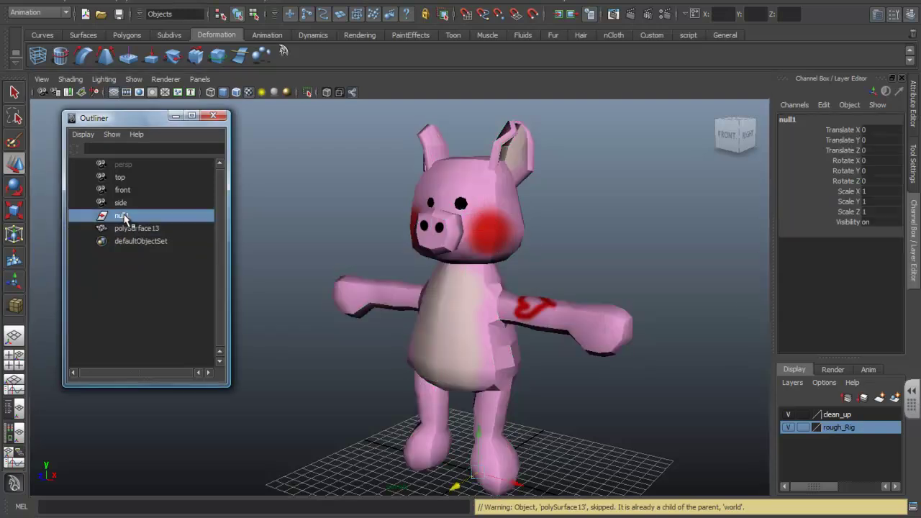
{"action": "key", "text": "Delete"}
Step: Rename the polySurface13 mesh to Pig in the Outliner
{"action": "left_click_drag", "start_coordinate": [357, 253], "coordinate": [448, 278], "text": "alt"}
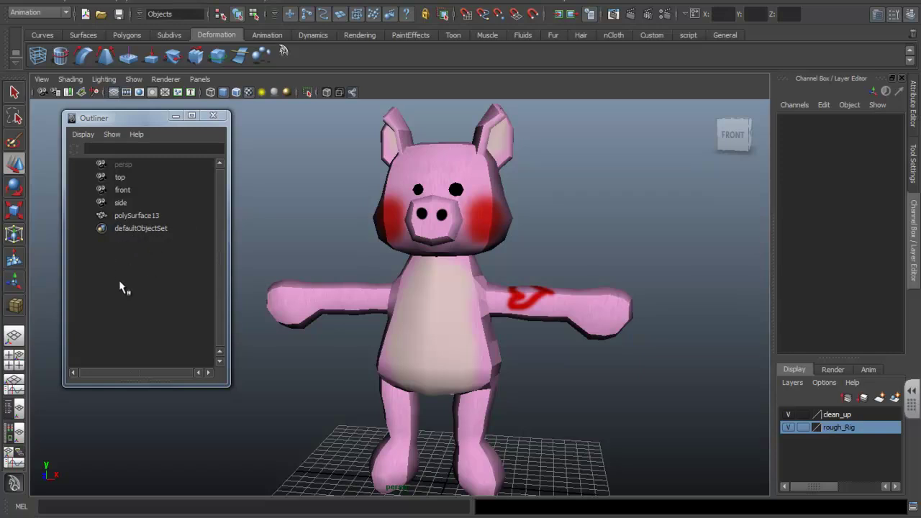
{"action": "left_click", "coordinate": [126, 218]}
{"action": "mouse_move", "coordinate": [116, 123]}
{"action": "left_mouse_down"}
{"action": "mouse_move", "coordinate": [148, 115]}
{"action": "mouse_move", "coordinate": [124, 134]}
{"action": "left_mouse_up"}
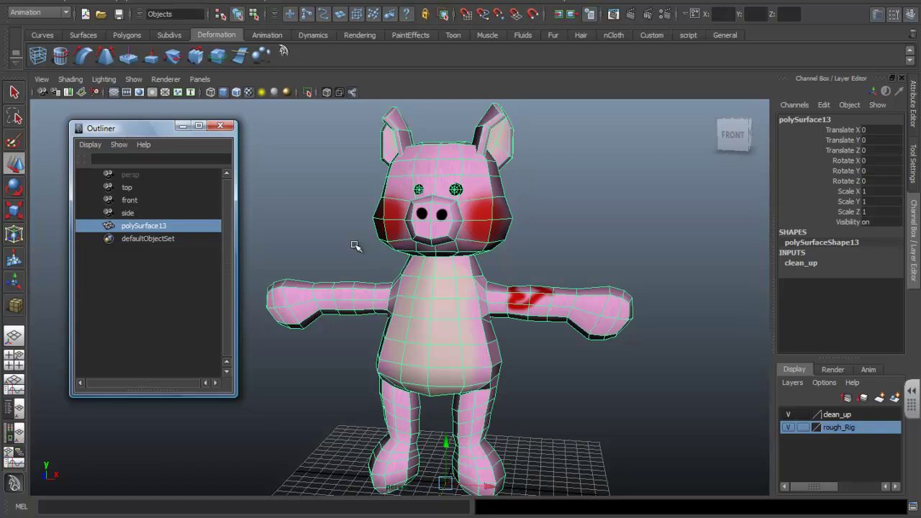
{"action": "double_click", "coordinate": [139, 229]}
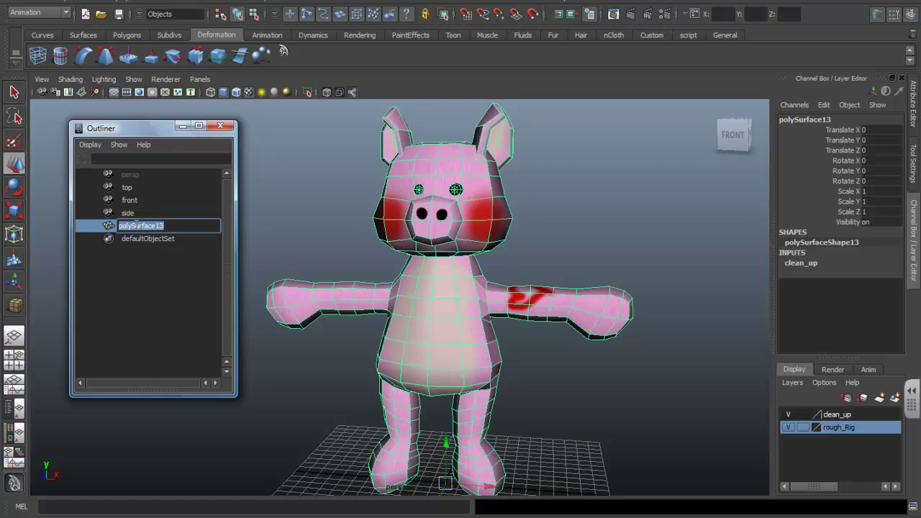
{"action": "type", "text": "Pig"}
{"action": "key", "text": "Return"}
{"action": "left_click", "coordinate": [155, 273]}
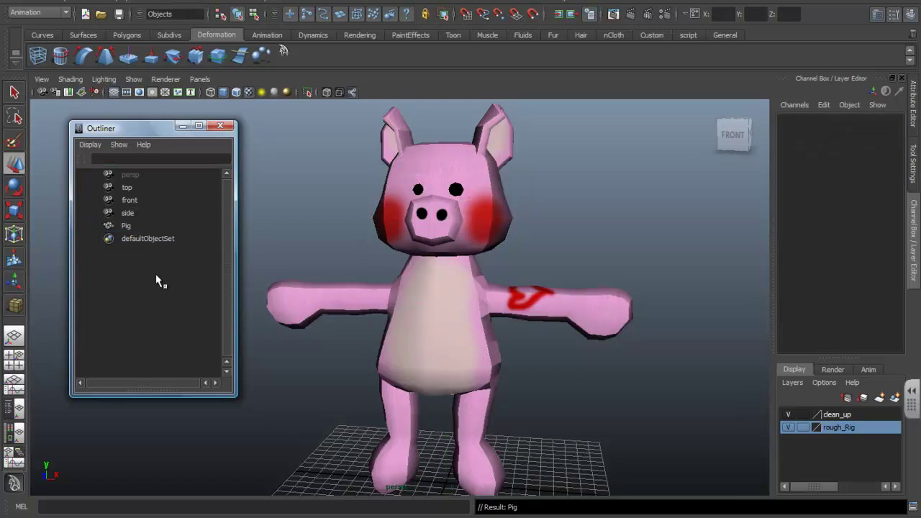
Step: Extend the pig mesh's name to Pig_Model, correcting the misspelled ending, and clear the selection
{"action": "left_click", "coordinate": [131, 228]}
{"action": "double_click", "coordinate": [129, 226]}
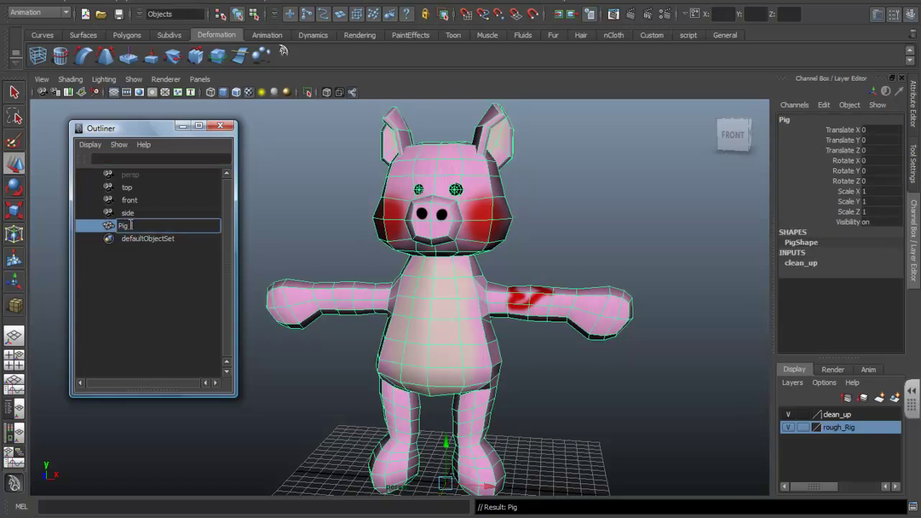
{"action": "key", "text": "Return"}
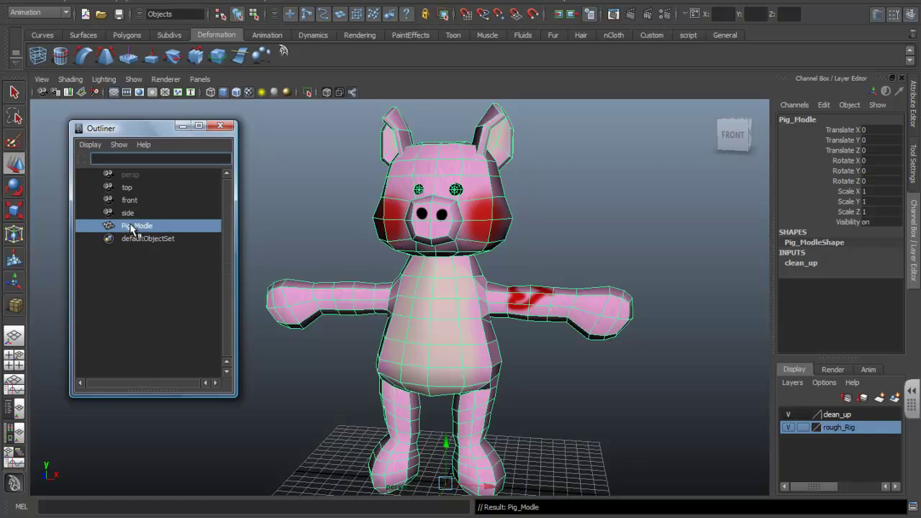
{"action": "double_click", "coordinate": [131, 228]}
{"action": "left_click", "coordinate": [152, 225]}
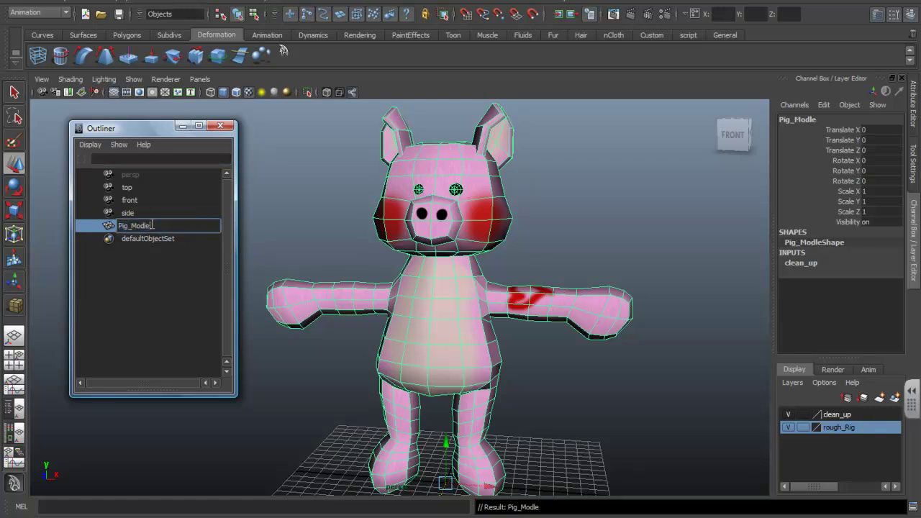
{"action": "key", "text": "Return"}
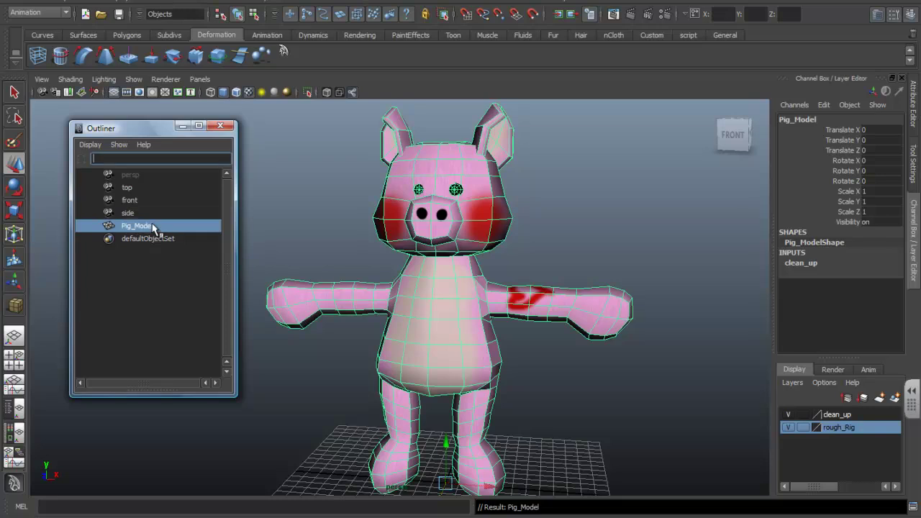
{"action": "left_click", "coordinate": [267, 245]}
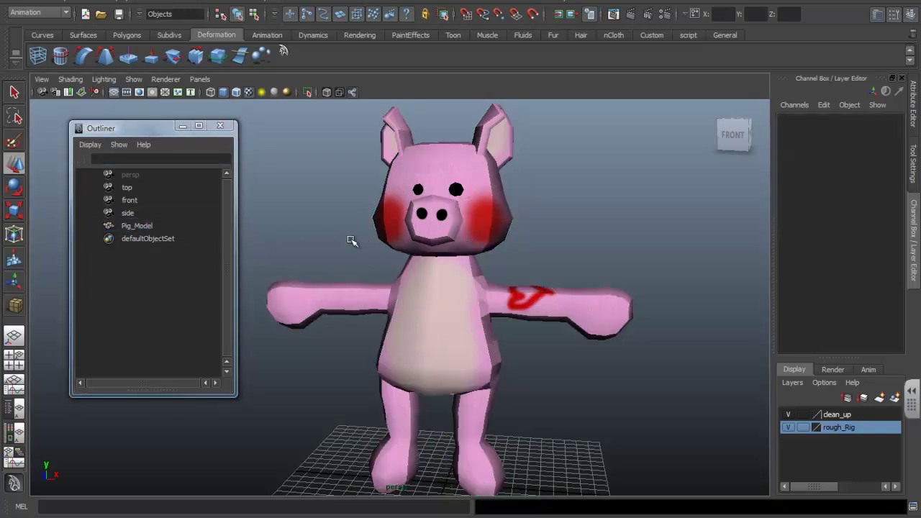
Step: Create a polygon cube on the grid behind the pig as a test object
{"action": "left_click_drag", "start_coordinate": [391, 304], "coordinate": [403, 328], "text": "alt"}
{"action": "left_click", "coordinate": [430, 295]}
{"action": "mouse_move", "coordinate": [403, 328]}
{"action": "middle_mouse_down", "text": "alt"}
{"action": "mouse_move", "coordinate": [373, 247]}
{"action": "mouse_move", "coordinate": [388, 319]}
{"action": "middle_mouse_up", "text": "alt"}
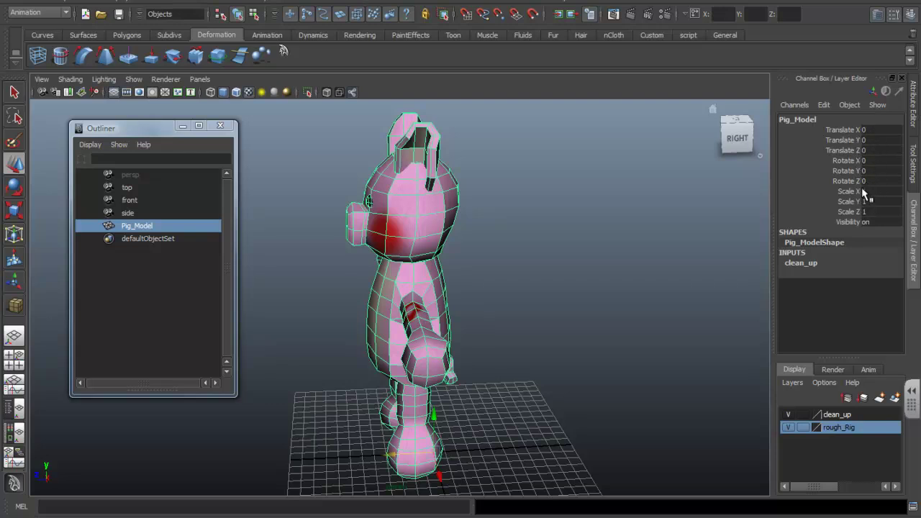
{"action": "left_click", "coordinate": [125, 35]}
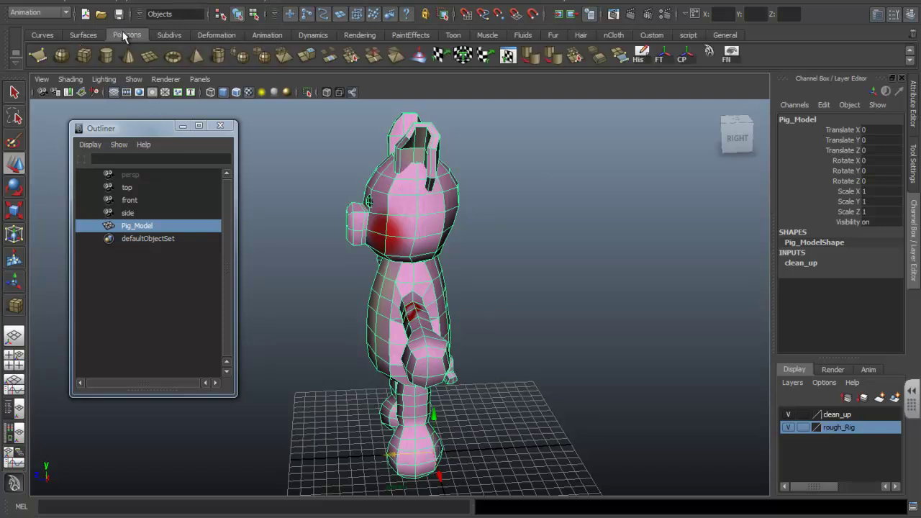
{"action": "left_click", "coordinate": [83, 57]}
{"action": "left_click_drag", "start_coordinate": [504, 456], "coordinate": [590, 477]}
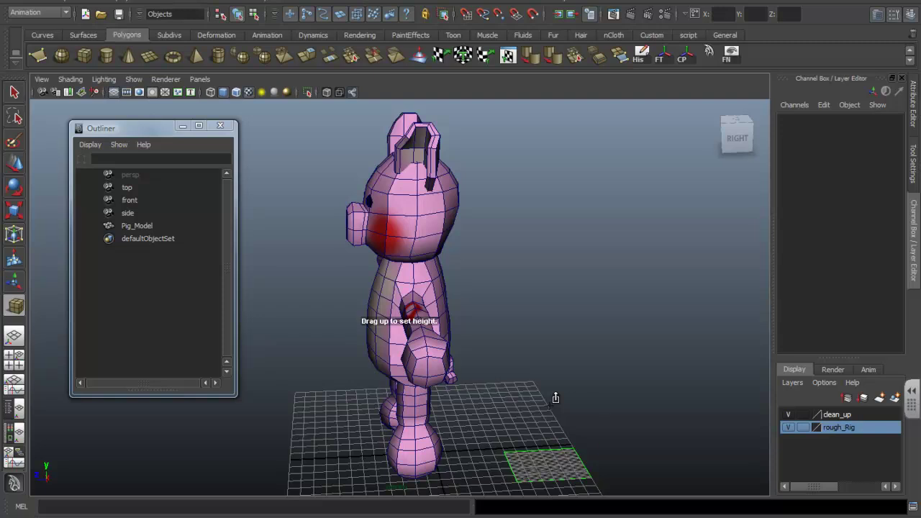
{"action": "left_click_drag", "start_coordinate": [555, 398], "coordinate": [554, 381]}
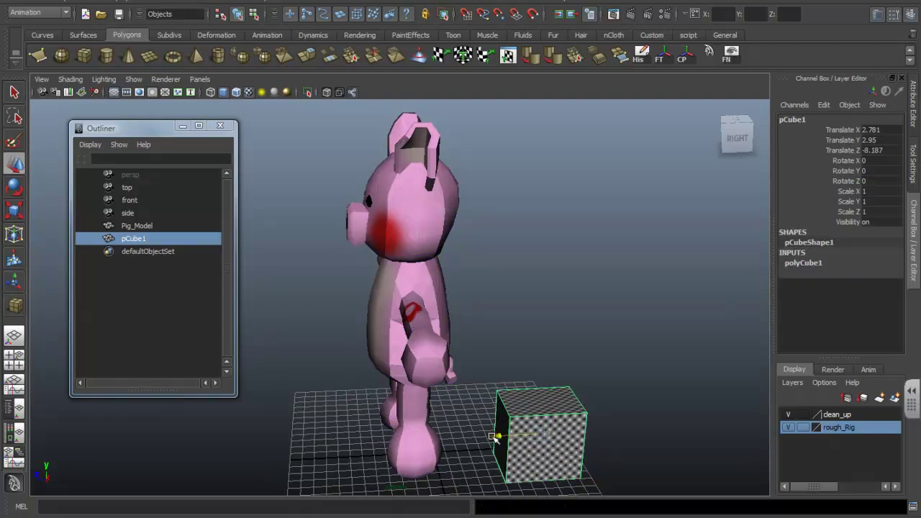
Step: Move the cube to about -5.1 in Z, rotate it about 44.7 degrees in Y, and scale it about 1.2 in X and 1.77 in Y
{"action": "left_click_drag", "start_coordinate": [494, 437], "coordinate": [464, 442]}
{"action": "key", "text": "e"}
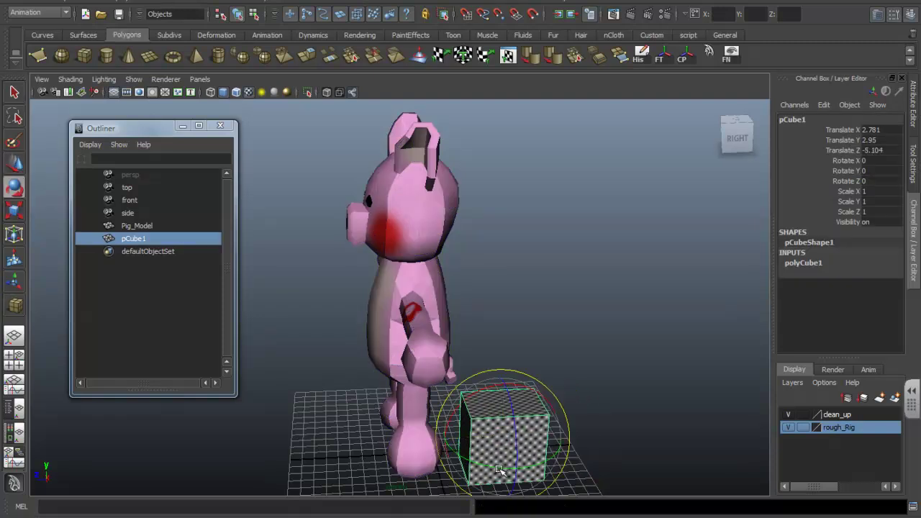
{"action": "left_click_drag", "start_coordinate": [500, 469], "coordinate": [566, 461]}
{"action": "key", "text": "r"}
{"action": "left_click_drag", "start_coordinate": [509, 389], "coordinate": [508, 343]}
{"action": "left_click_drag", "start_coordinate": [683, 307], "coordinate": [549, 265], "text": "alt"}
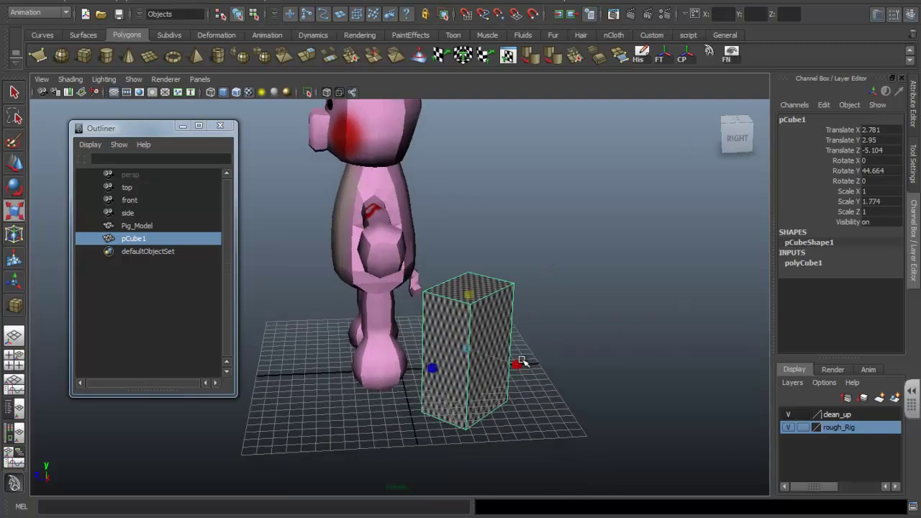
{"action": "left_click_drag", "start_coordinate": [521, 368], "coordinate": [530, 371]}
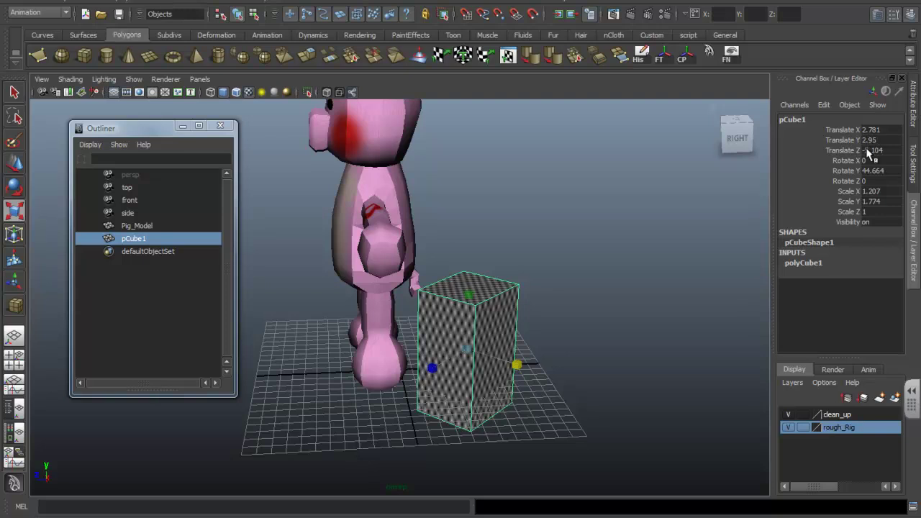
Step: Freeze the transformations of the moved, rotated and scaled cube
{"action": "left_click_drag", "start_coordinate": [444, 266], "coordinate": [597, 238], "text": "alt"}
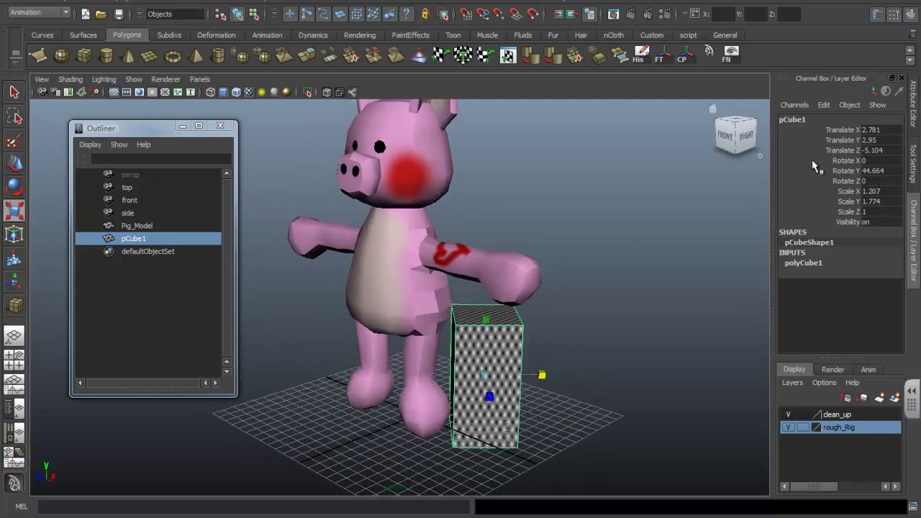
{"action": "left_click_drag", "start_coordinate": [649, 158], "coordinate": [551, 232], "text": "alt"}
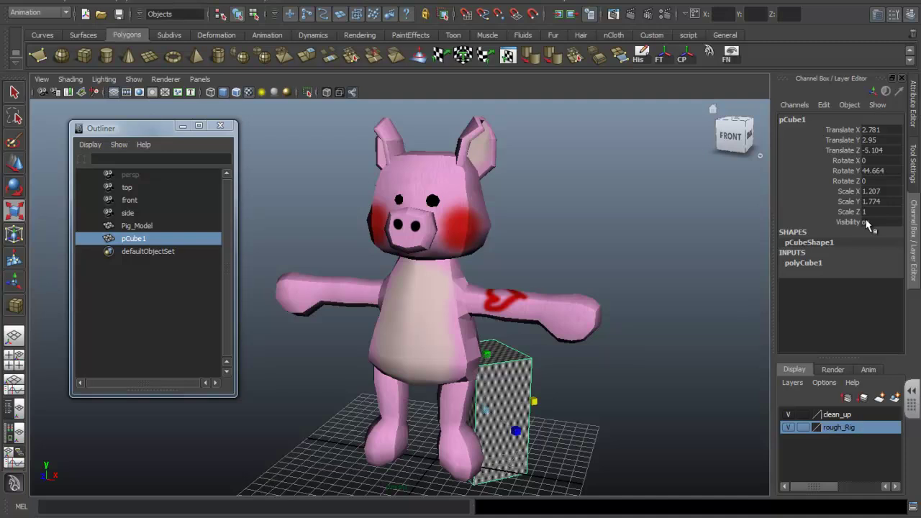
{"action": "left_click_drag", "start_coordinate": [593, 250], "coordinate": [536, 255], "text": "alt"}
{"action": "left_click", "coordinate": [49, 4]}
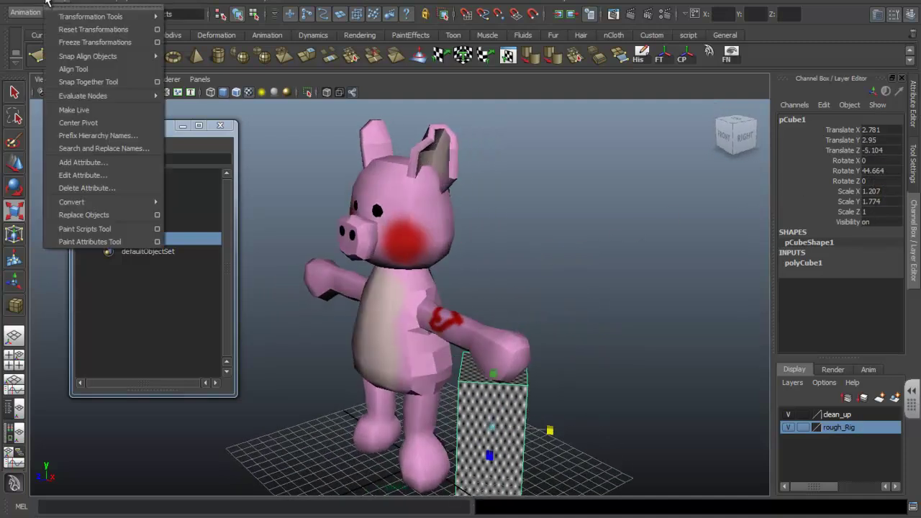
{"action": "left_click", "coordinate": [93, 43]}
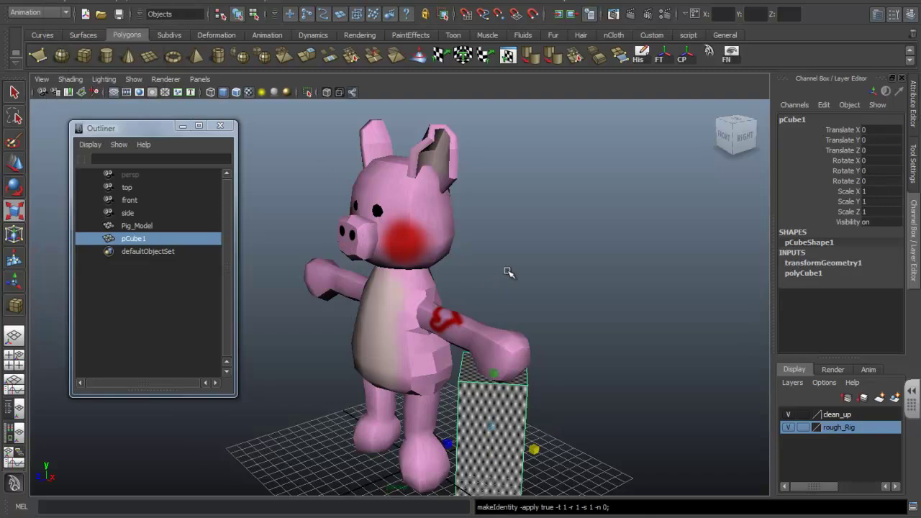
Step: Move the frozen cube away from the pig, tilt it on all three axes, and stretch it to about 1.82 in Y
{"action": "middle_click_drag", "start_coordinate": [504, 267], "coordinate": [493, 156], "text": "alt"}
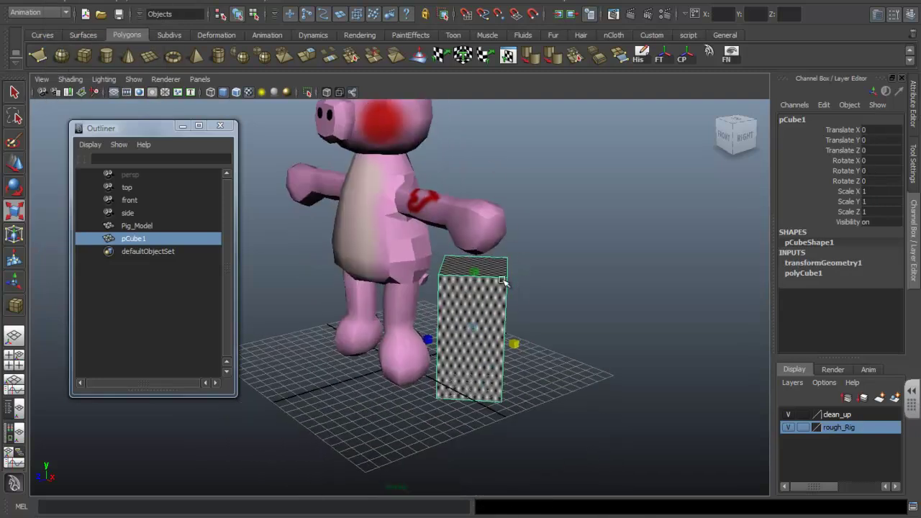
{"action": "left_click", "coordinate": [596, 290]}
{"action": "left_click", "coordinate": [493, 281]}
{"action": "left_click_drag", "start_coordinate": [486, 299], "coordinate": [555, 269], "text": "alt"}
{"action": "key", "text": "w"}
{"action": "key", "text": "e"}
{"action": "left_click_drag", "start_coordinate": [675, 339], "coordinate": [682, 313]}
{"action": "key", "text": "r"}
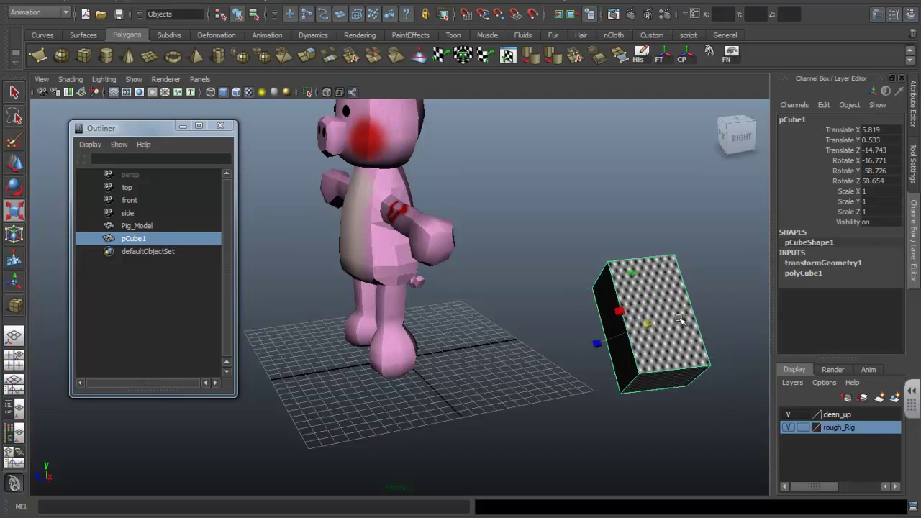
{"action": "left_click_drag", "start_coordinate": [631, 272], "coordinate": [622, 228]}
{"action": "left_click_drag", "start_coordinate": [622, 228], "coordinate": [608, 280], "text": "alt"}
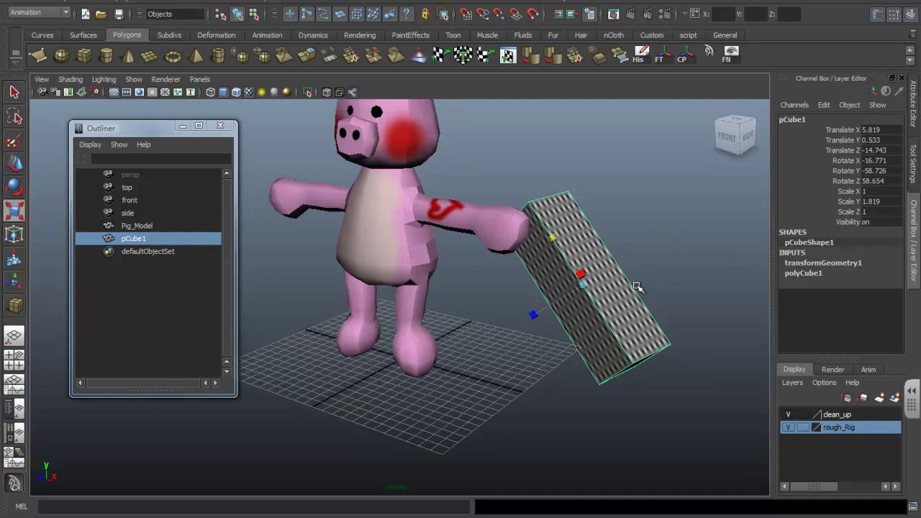
Step: Return the cube to its frozen position by setting all translate and rotate values to 0 and all scale values to 1
{"action": "left_click_drag", "start_coordinate": [877, 131], "coordinate": [882, 181]}
{"action": "key", "text": "Return"}
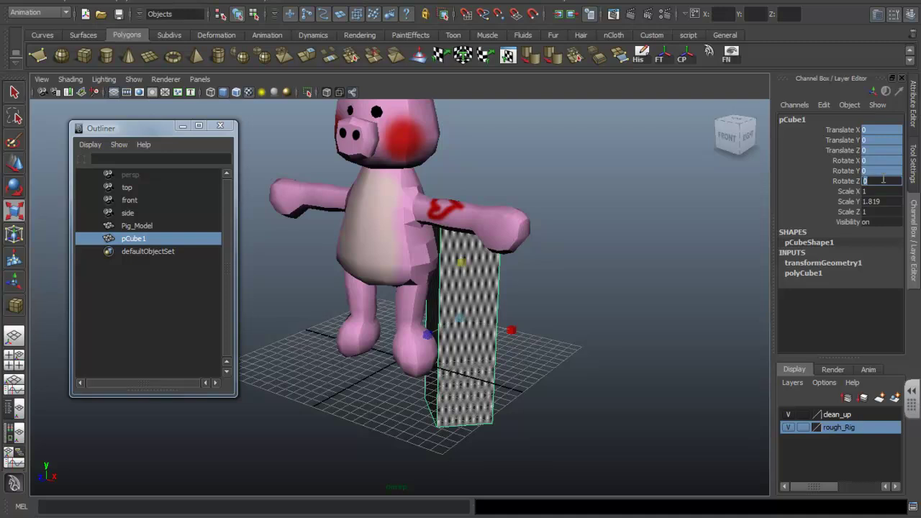
{"action": "left_click_drag", "start_coordinate": [879, 191], "coordinate": [878, 211]}
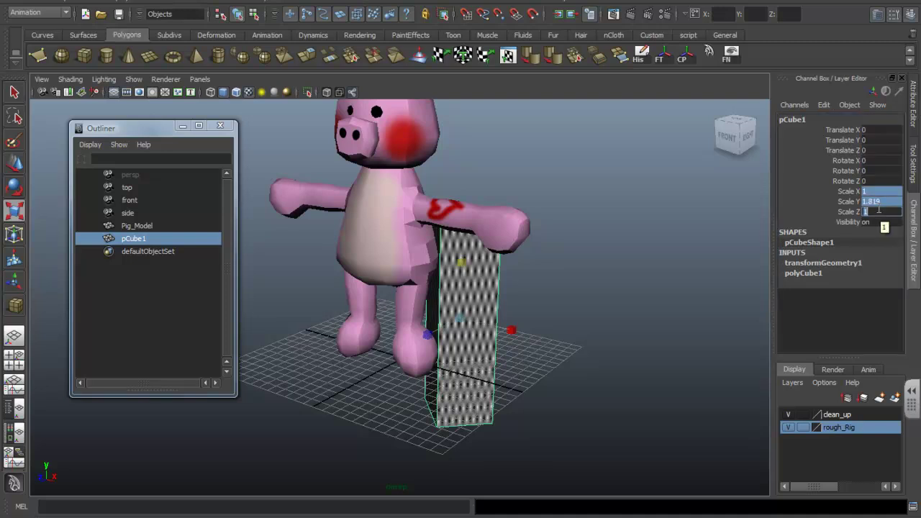
{"action": "key", "text": "Return"}
Step: Delete the test cube from the scene
{"action": "left_click_drag", "start_coordinate": [552, 257], "coordinate": [517, 291], "text": "alt"}
{"action": "left_click", "coordinate": [508, 296]}
{"action": "left_click", "coordinate": [474, 279]}
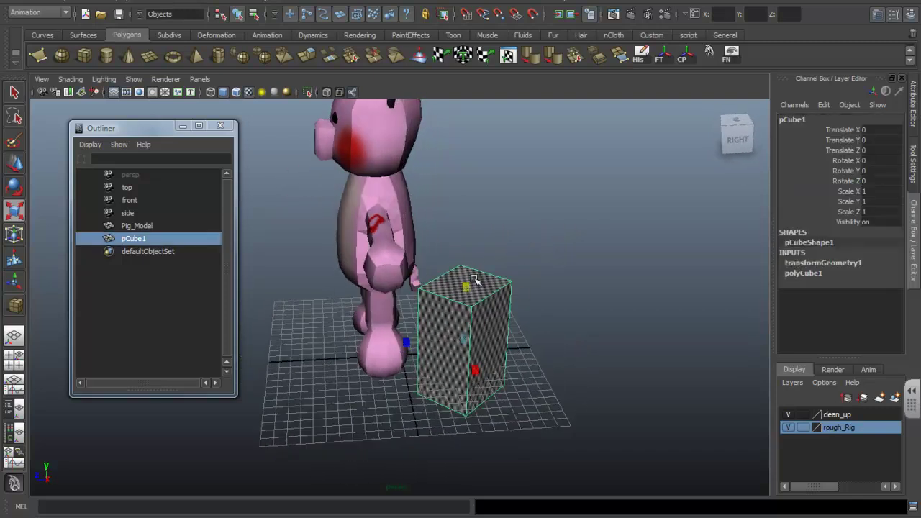
{"action": "key", "text": "Delete"}
{"action": "left_click_drag", "start_coordinate": [398, 239], "coordinate": [468, 291], "text": "alt"}
{"action": "left_click_drag", "start_coordinate": [455, 256], "coordinate": [378, 253], "text": "alt"}
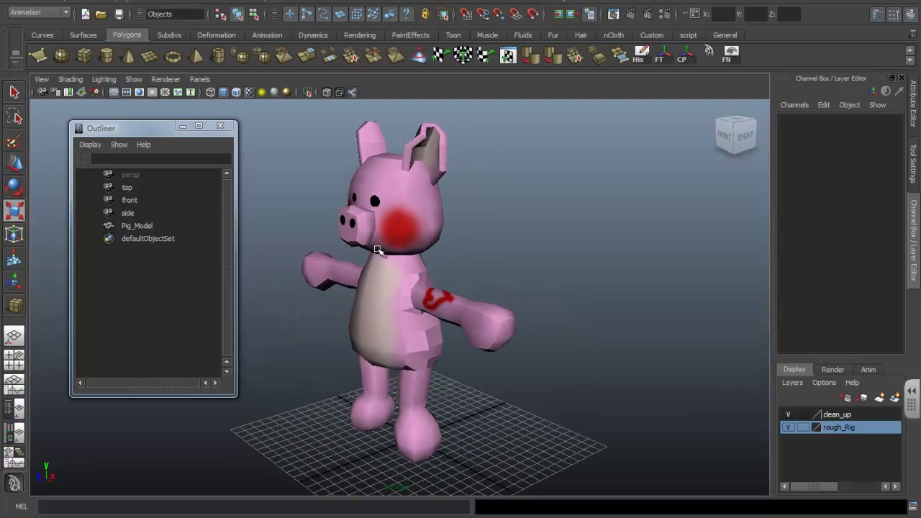
Step: Select Pig_Model and check its transform values and inputs in the Channel Box
{"action": "left_click", "coordinate": [384, 236]}
{"action": "left_click_drag", "start_coordinate": [385, 238], "coordinate": [452, 263], "text": "alt"}
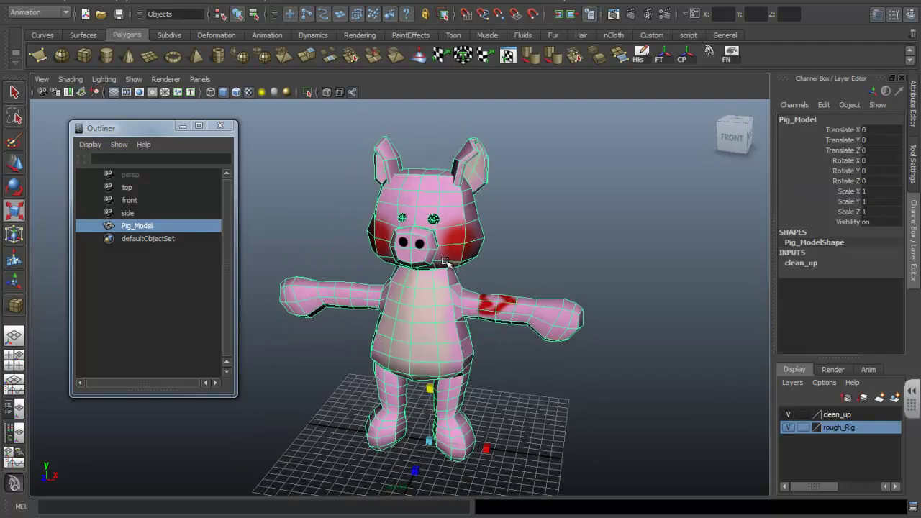
{"action": "left_click", "coordinate": [502, 264]}
{"action": "left_click", "coordinate": [465, 253]}
{"action": "left_click_drag", "start_coordinate": [501, 253], "coordinate": [448, 253], "text": "alt"}
{"action": "left_click", "coordinate": [464, 257]}
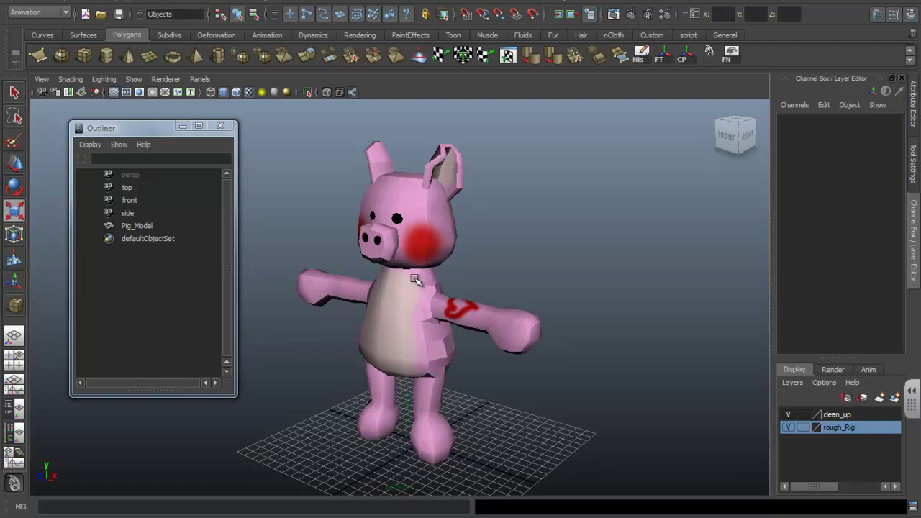
{"action": "left_click", "coordinate": [415, 280]}
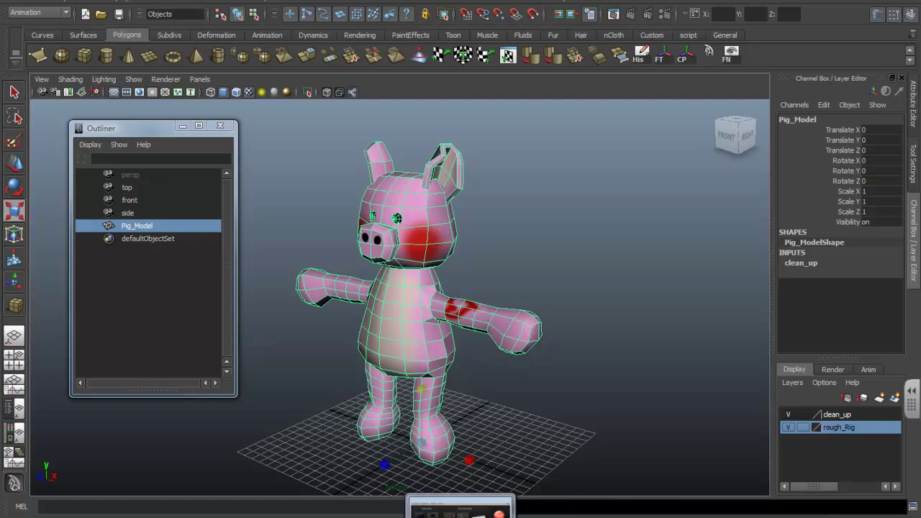
{"action": "left_click", "coordinate": [460, 507]}
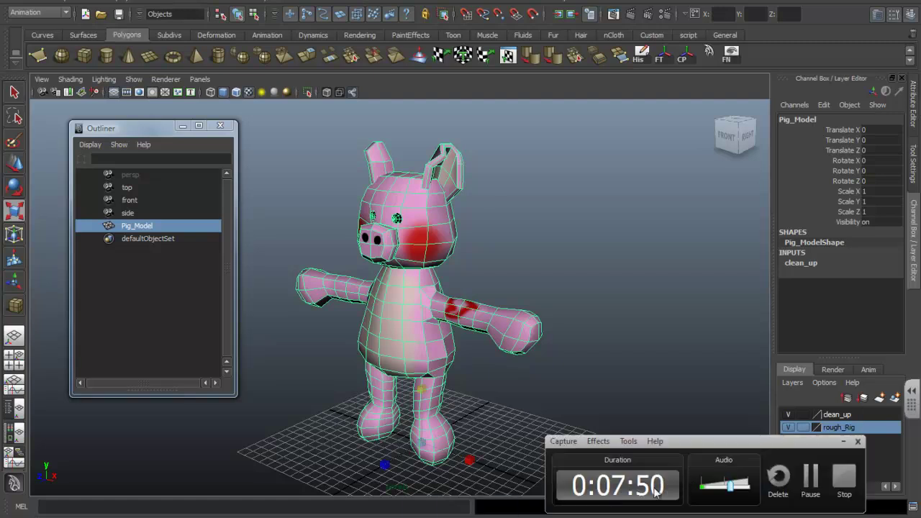